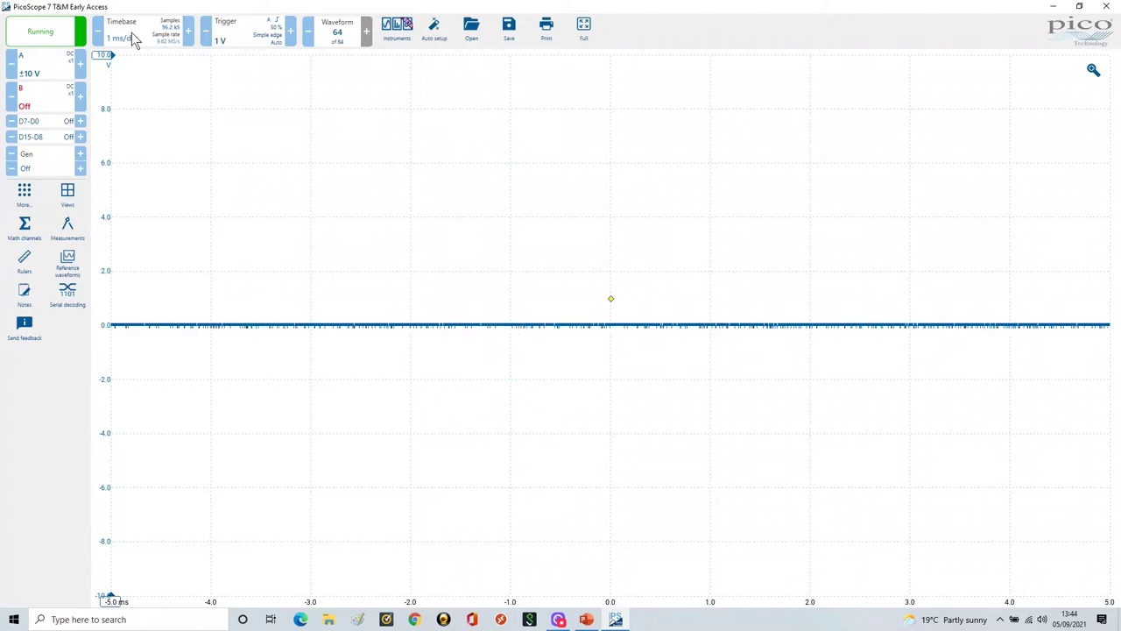
Set the timebase to 2 s/div.
left_click(132, 39)
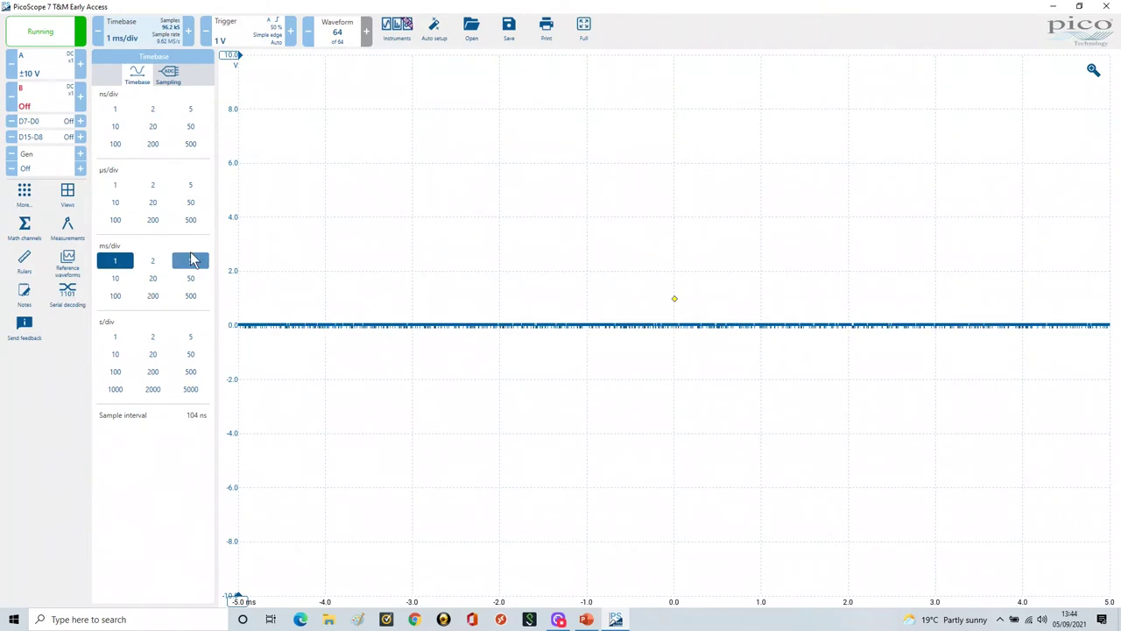
left_click(153, 339)
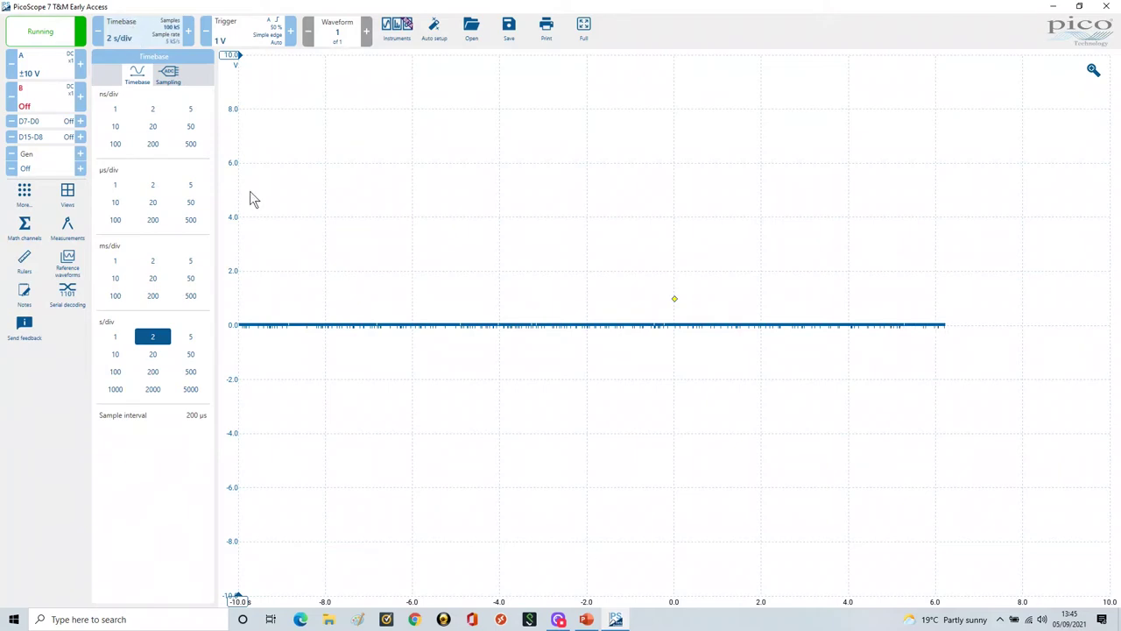
Assign a standard x10 voltage probe to both channel A and channel B.
left_click(48, 73)
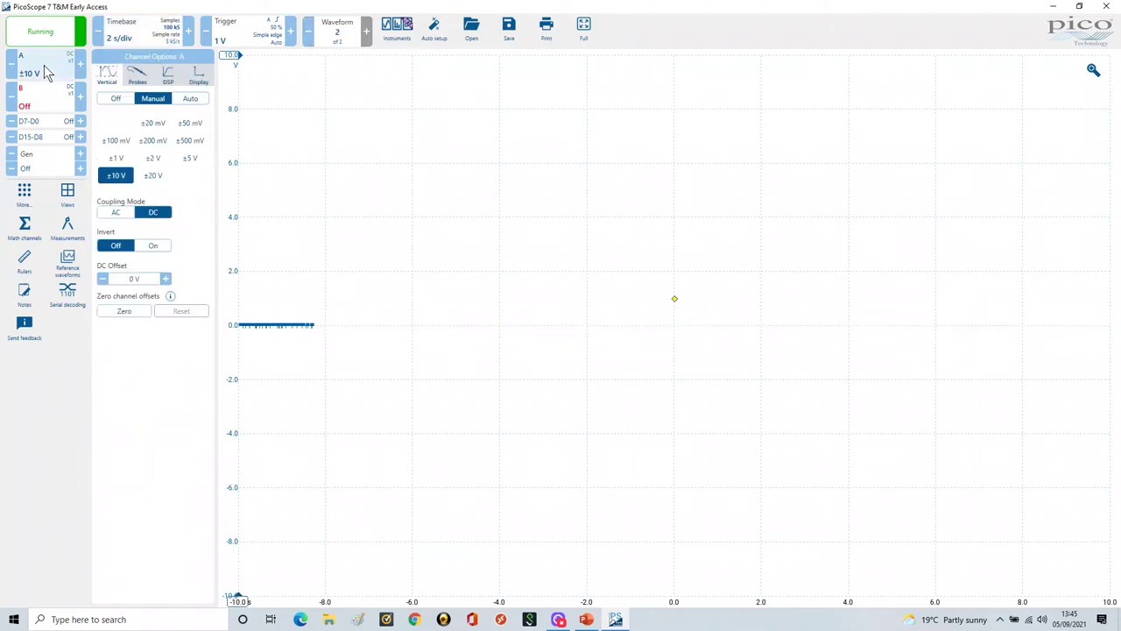
left_click(138, 77)
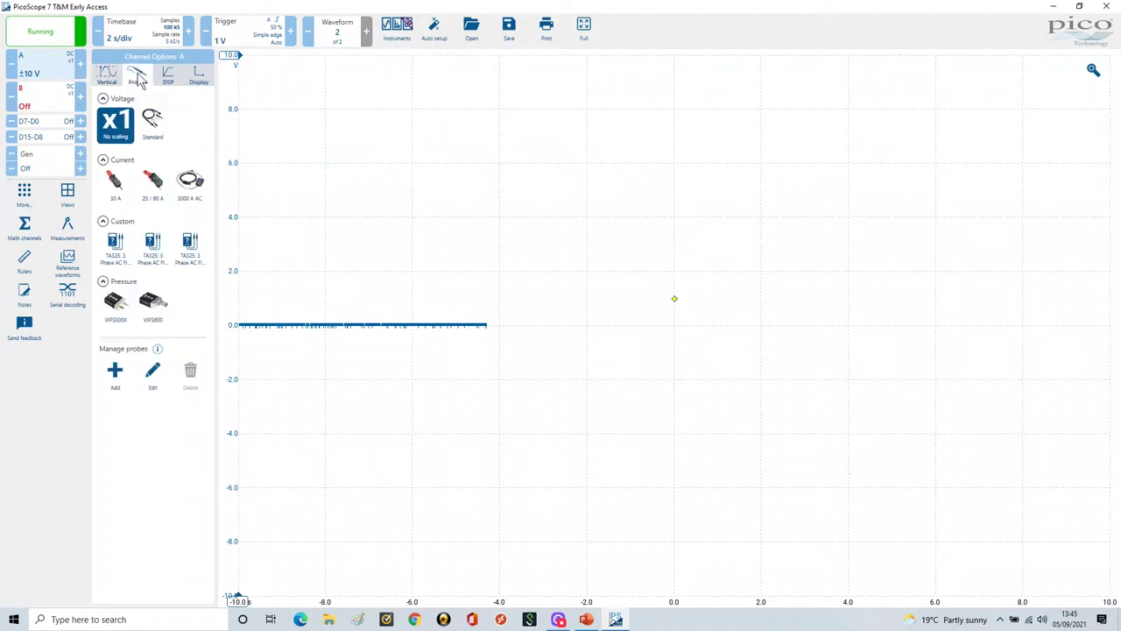
left_click(153, 123)
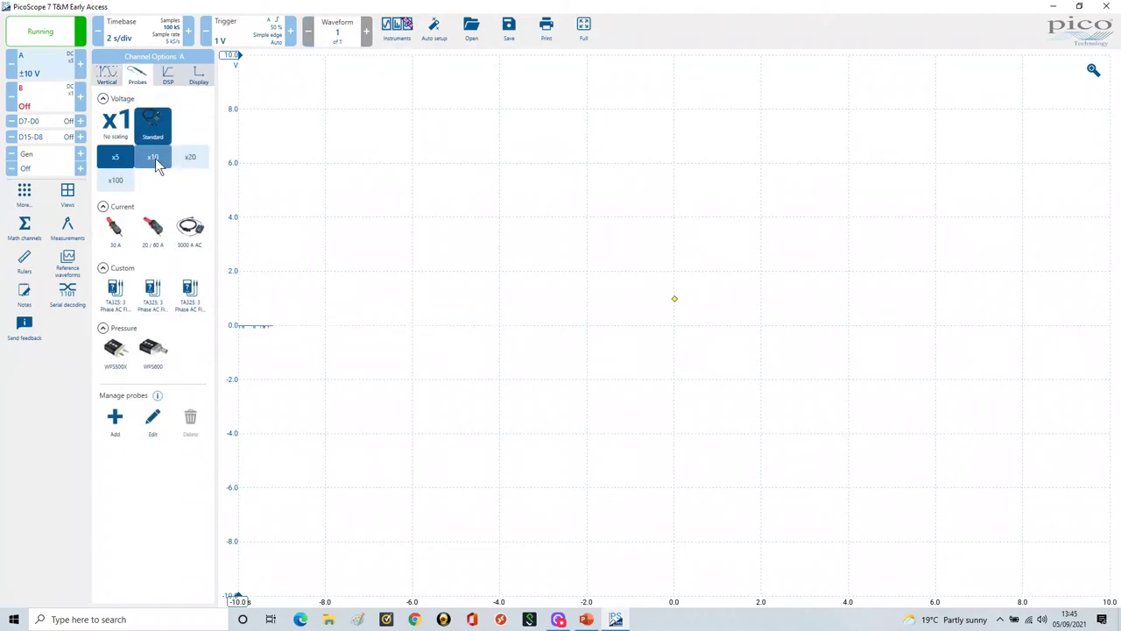
left_click(155, 157)
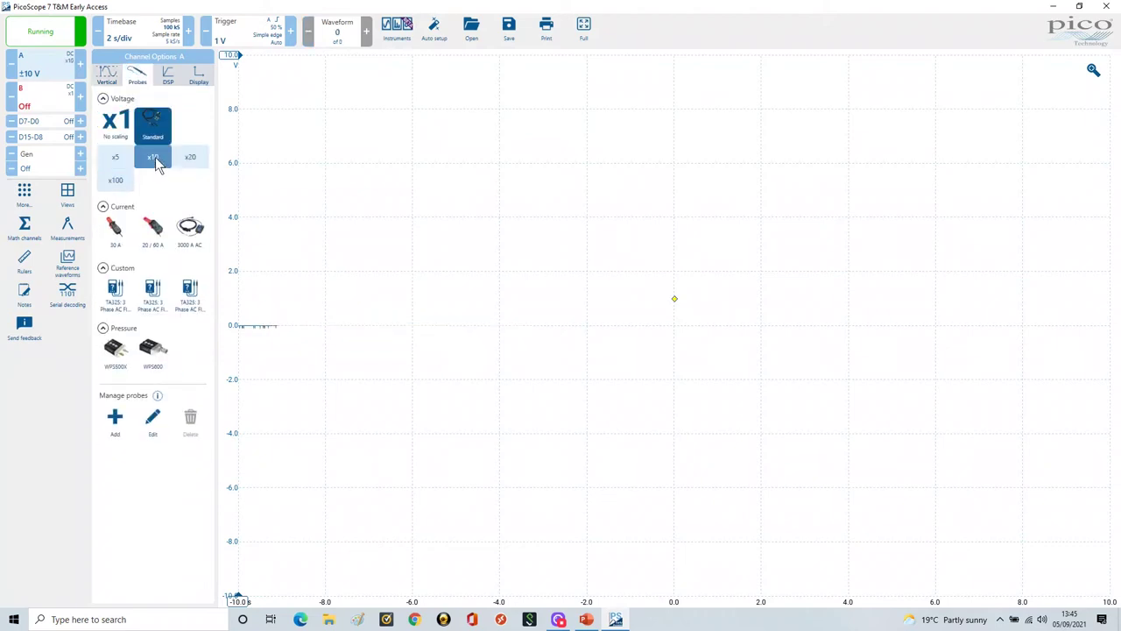
left_click(52, 98)
left_click(137, 77)
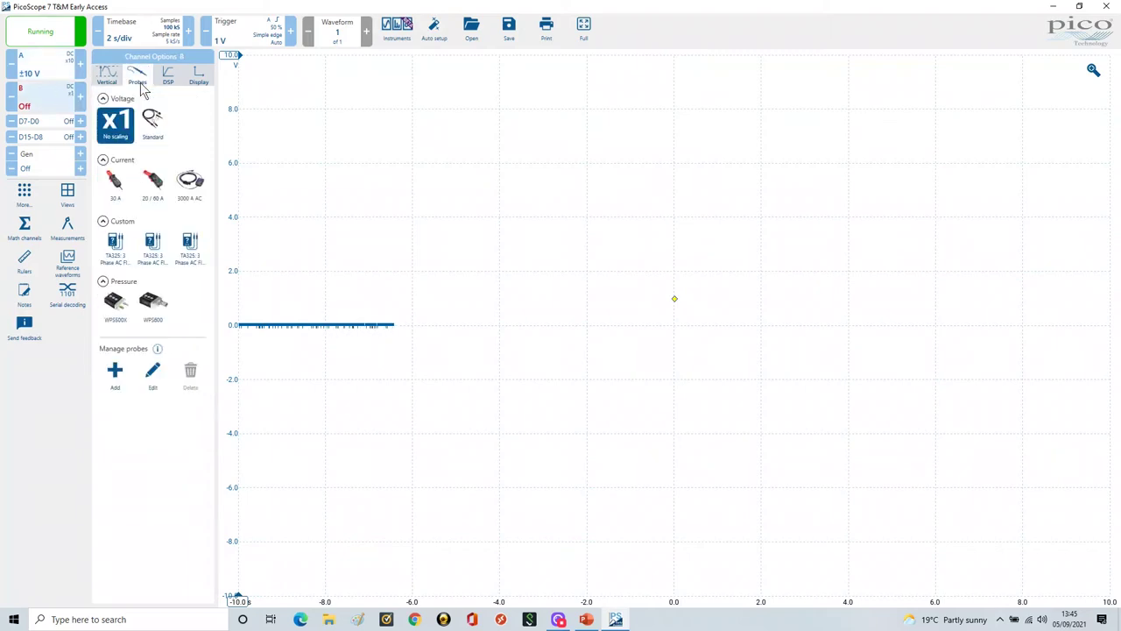
left_click(153, 124)
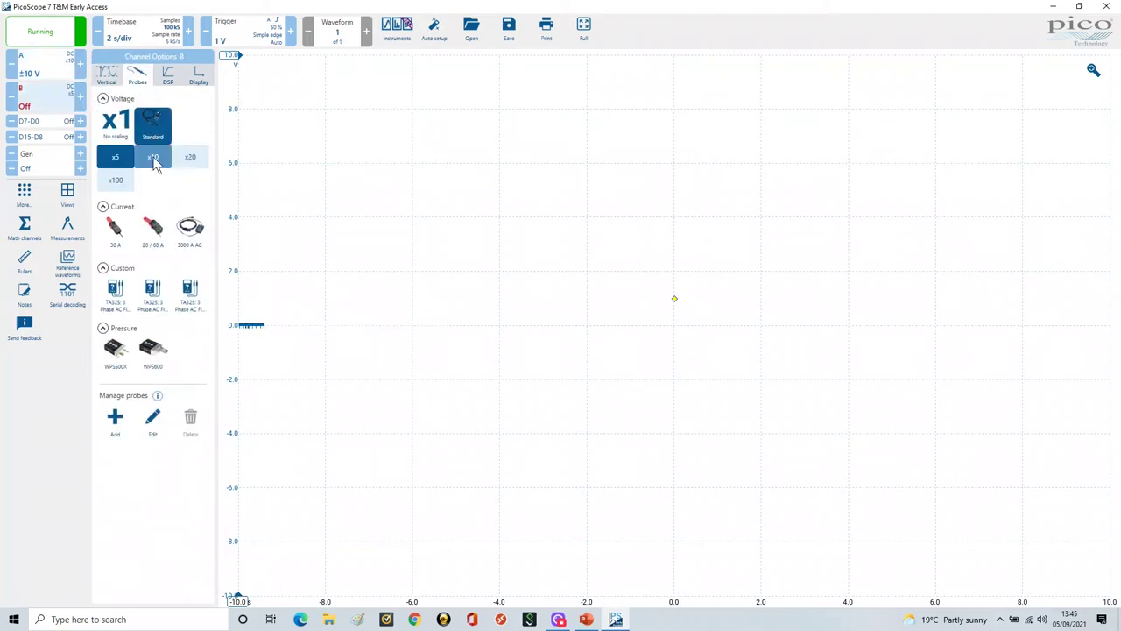
left_click(154, 149)
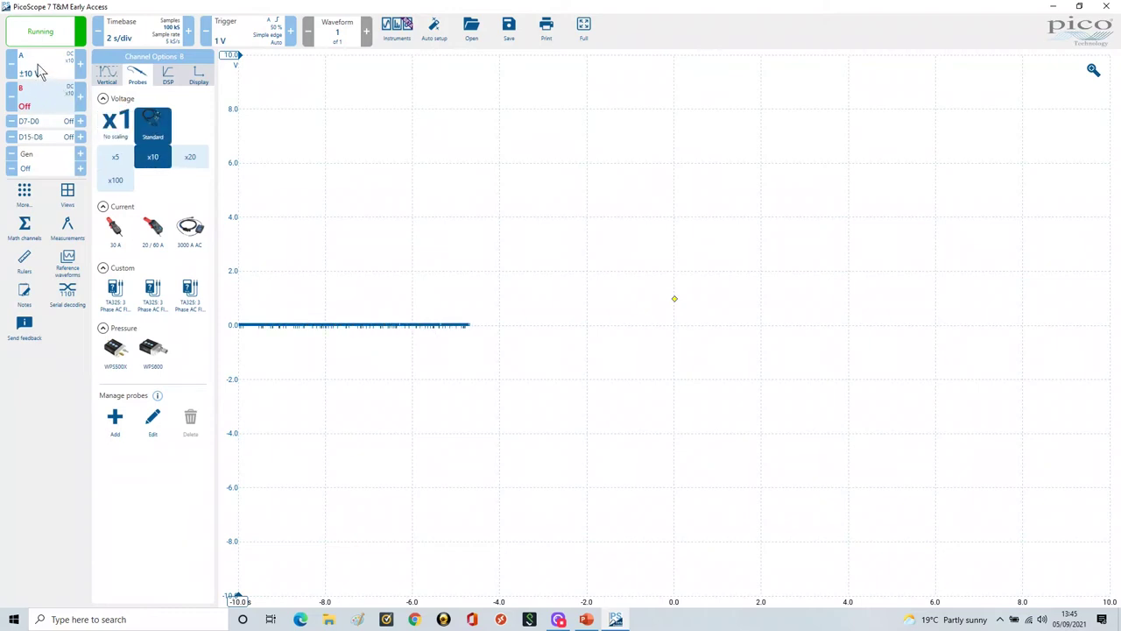
Set the trigger to Single mode with a threshold of 0 V.
left_click(42, 70)
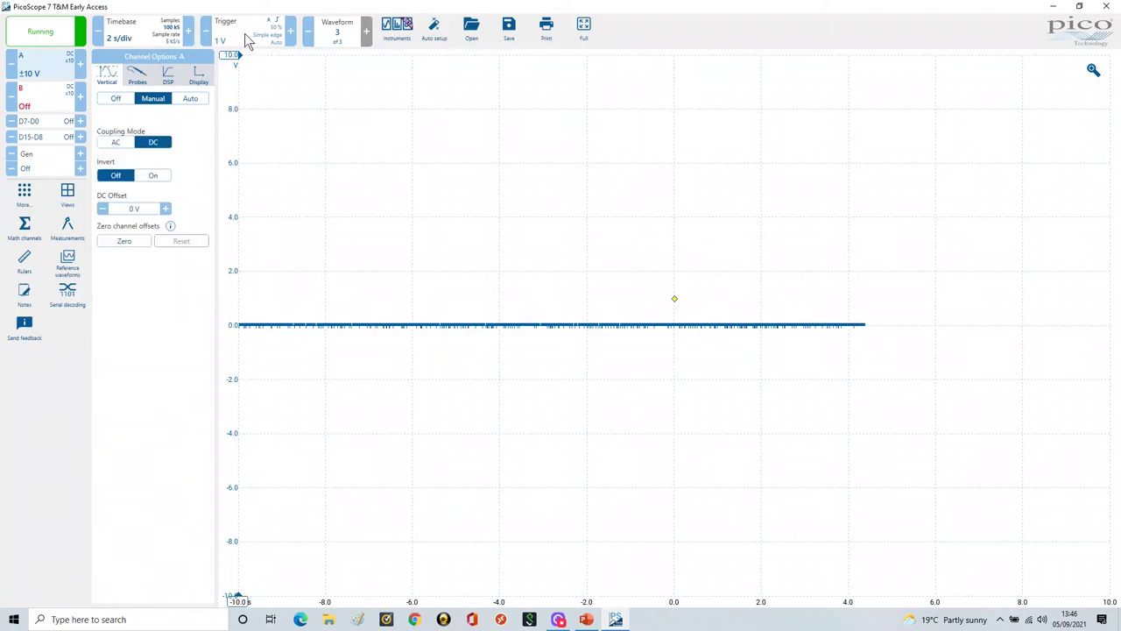
left_click(244, 34)
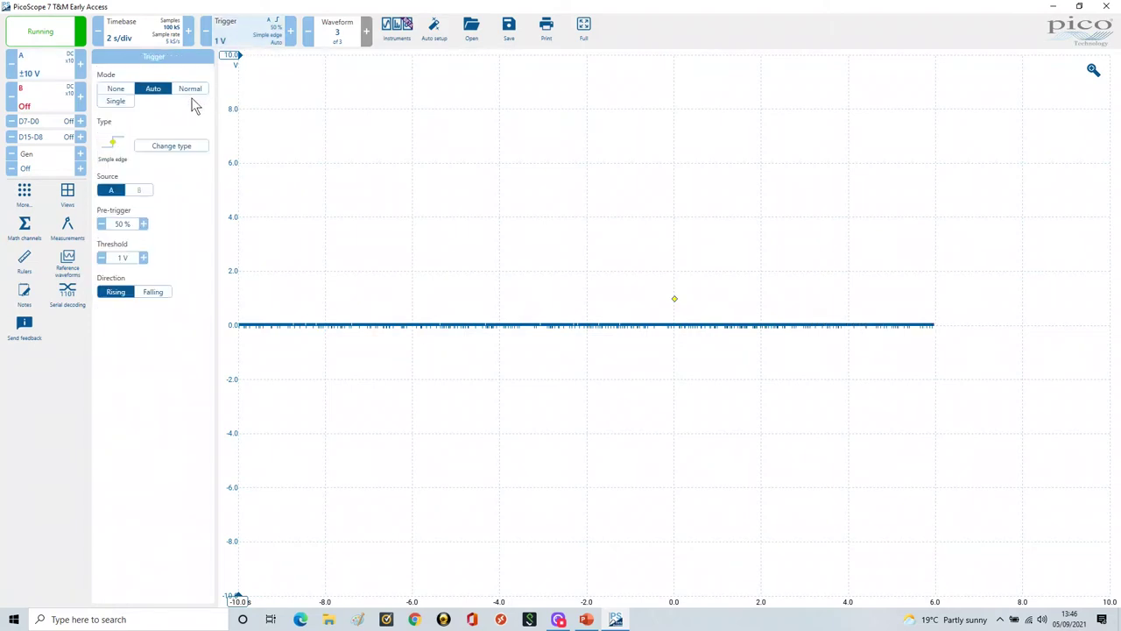
left_click(116, 102)
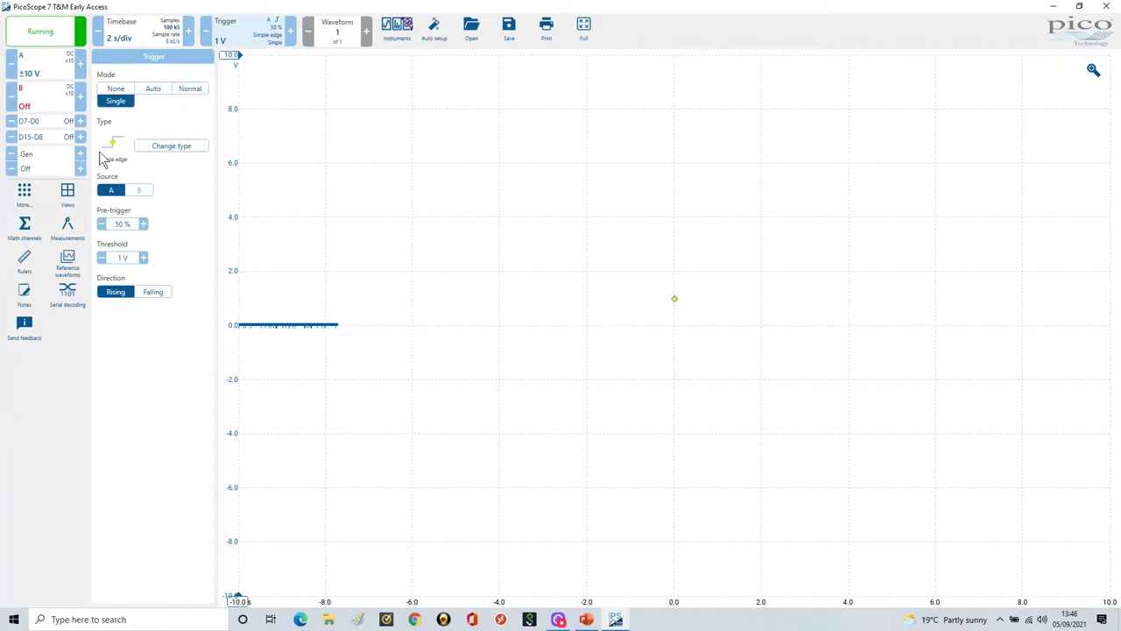
left_click(131, 258)
type("0")
key("Return")
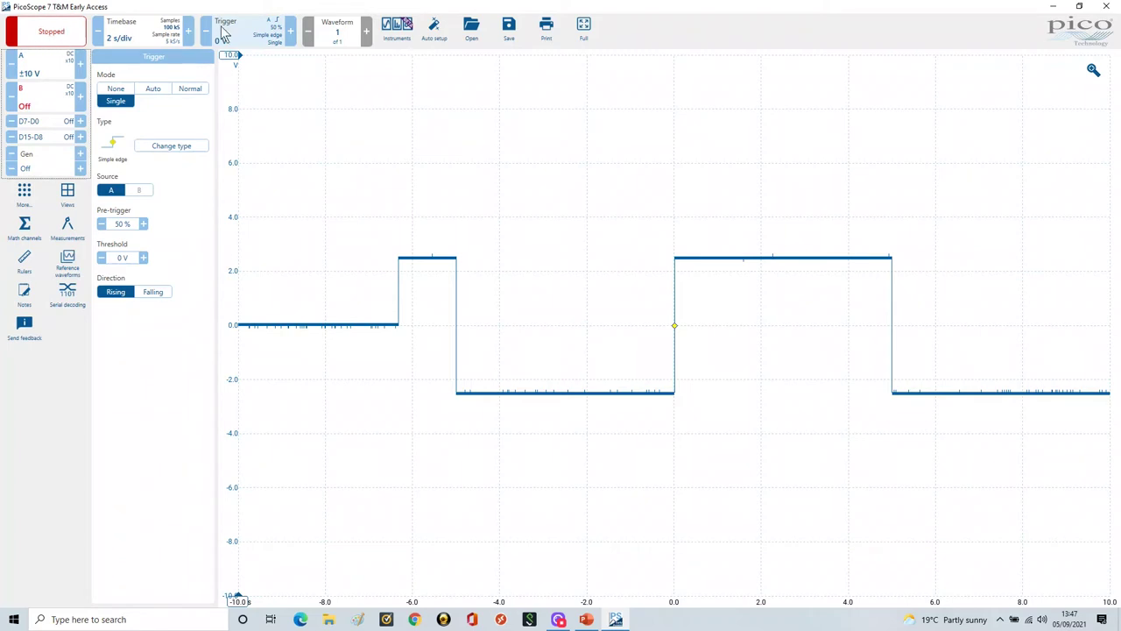
Capture a new single waveform and shift channel A's trace up by about 6 V.
left_click(55, 33)
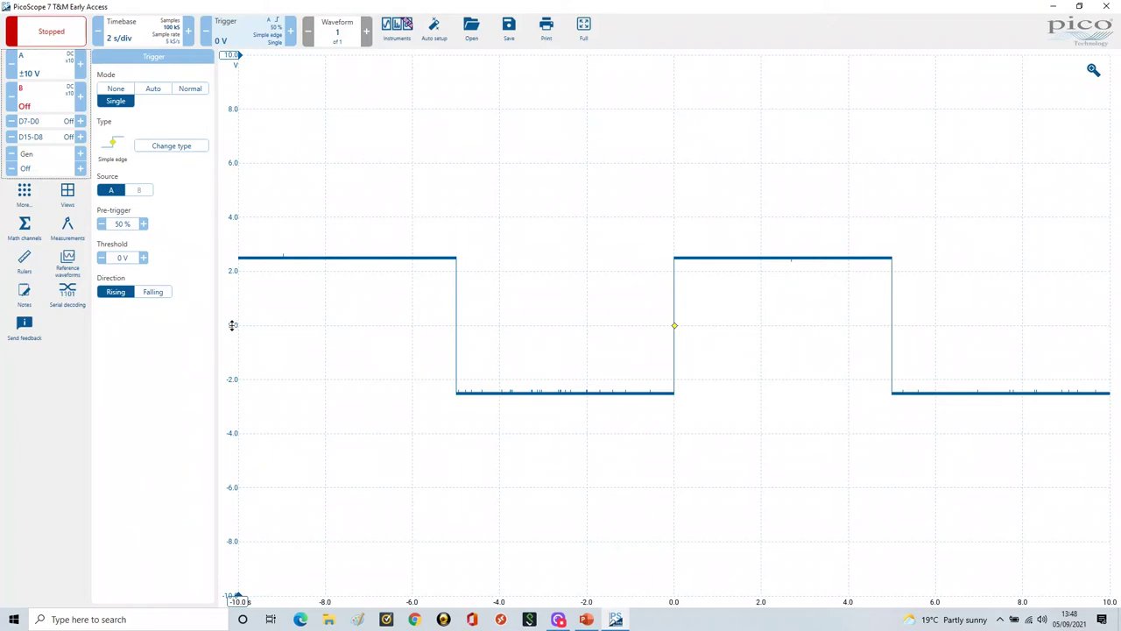
mouse_move(232, 325)
left_mouse_down()
mouse_move(234, 220)
mouse_move(270, 266)
mouse_move(236, 223)
mouse_move(240, 163)
left_mouse_up()
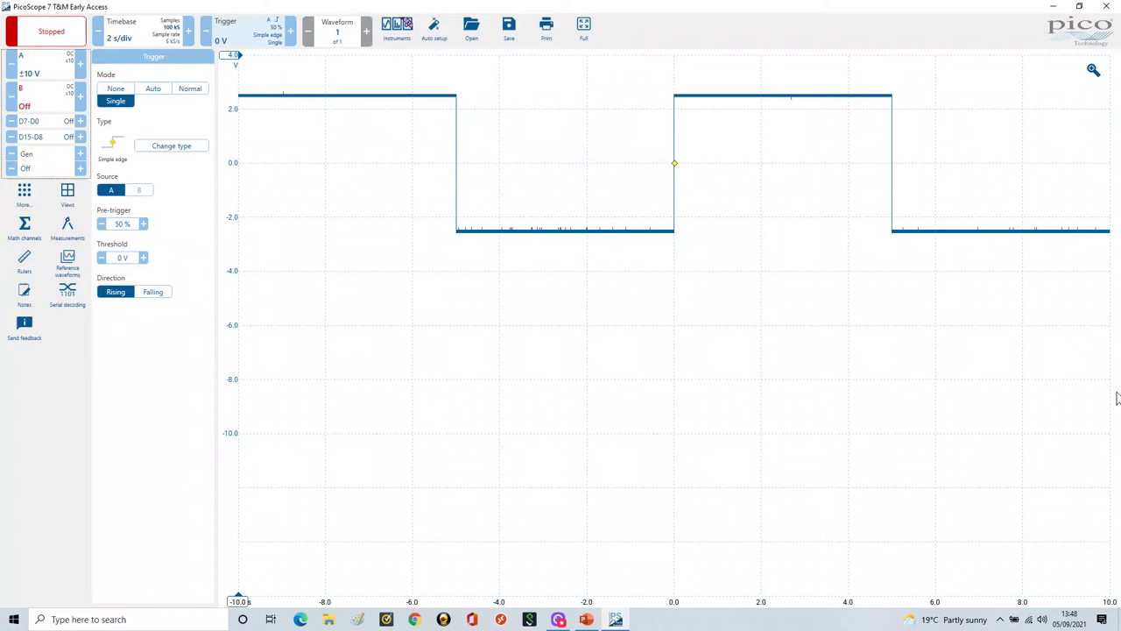
Switch to the PowerPoint slide show to examine the DC and AC coupling circuit diagram, and return to PicoScope.
left_click(590, 620)
left_click(798, 336)
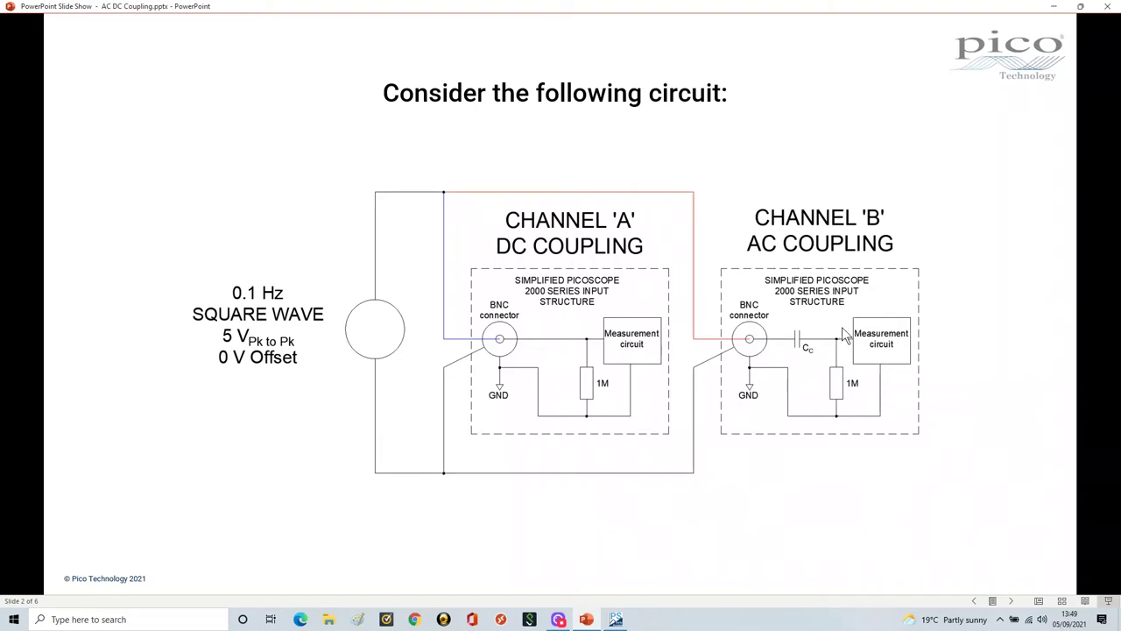
left_click(617, 620)
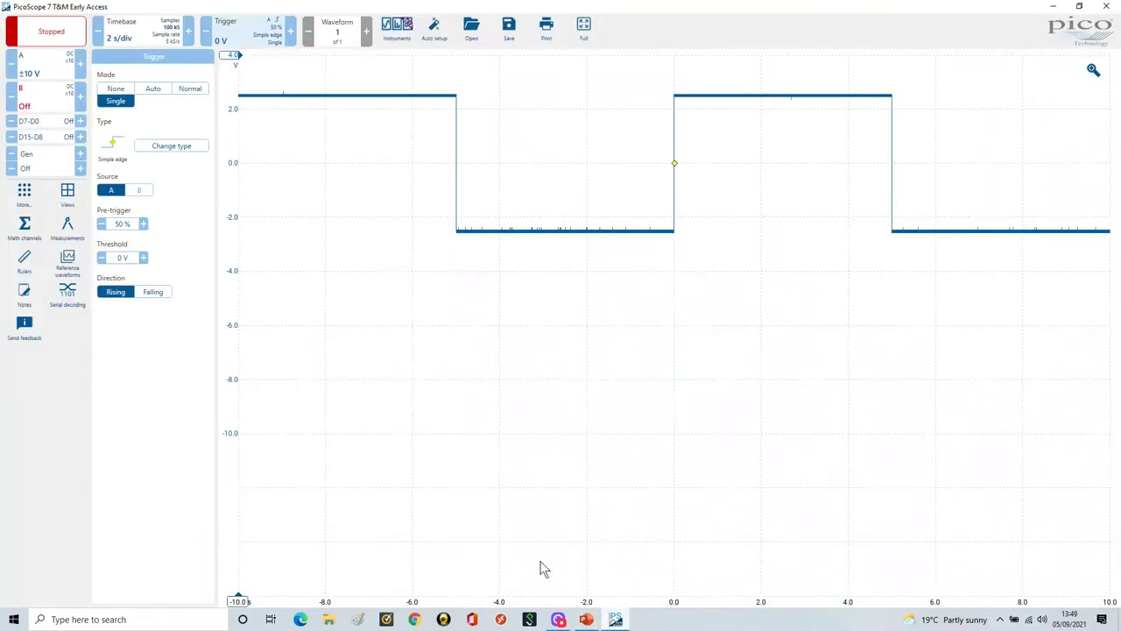
Enable channel B in Manual range mode with a ±10 V range and AC coupling.
left_click(45, 97)
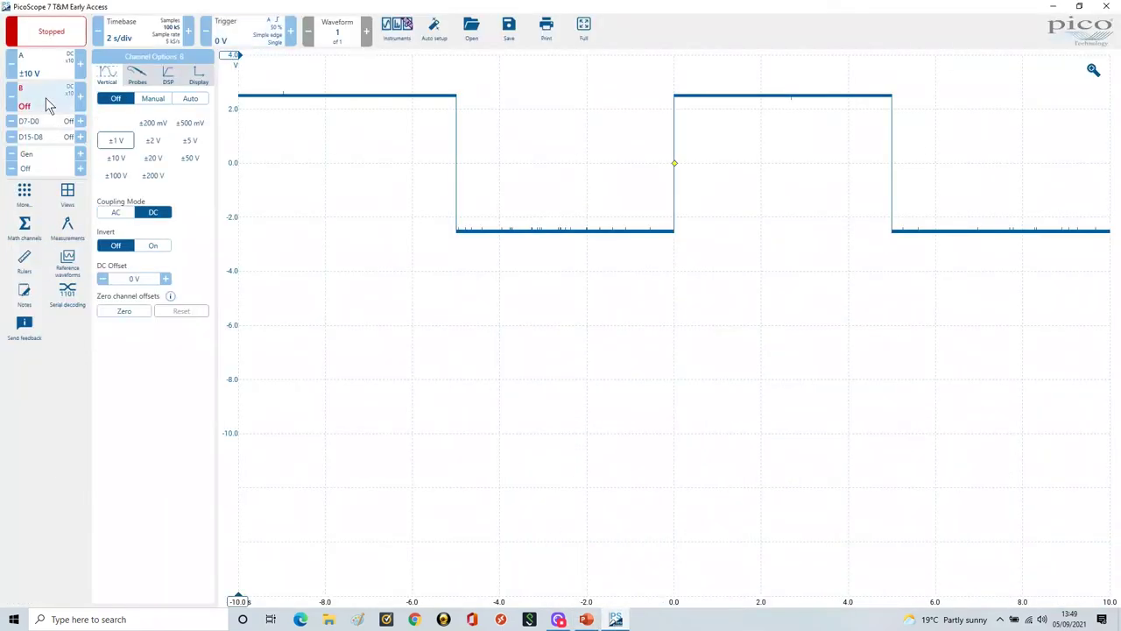
left_click(153, 101)
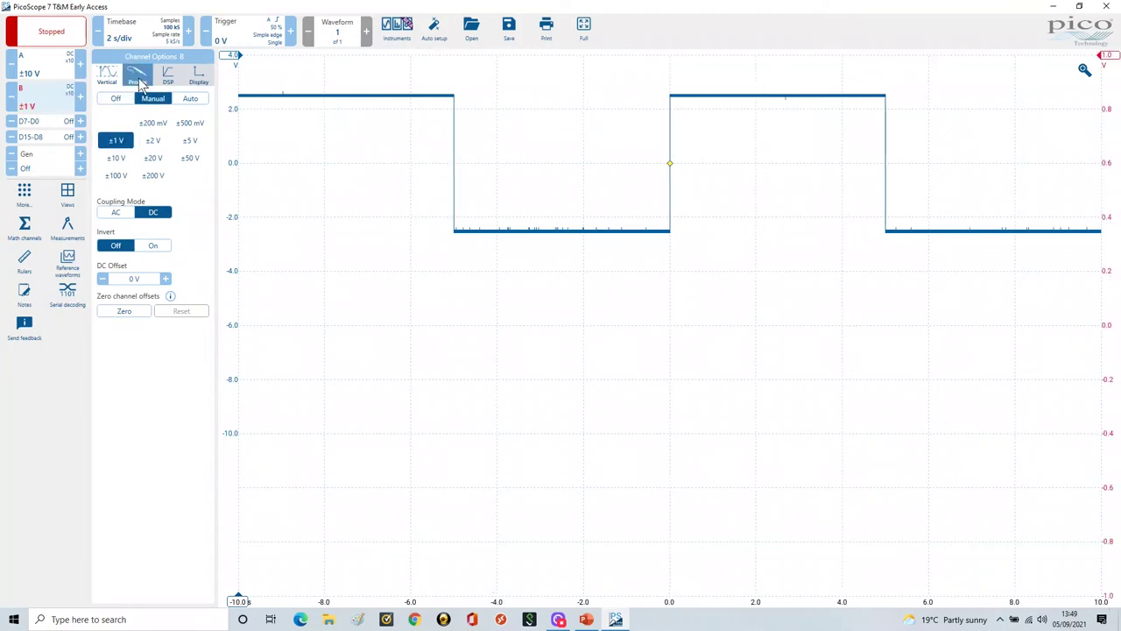
left_click(138, 79)
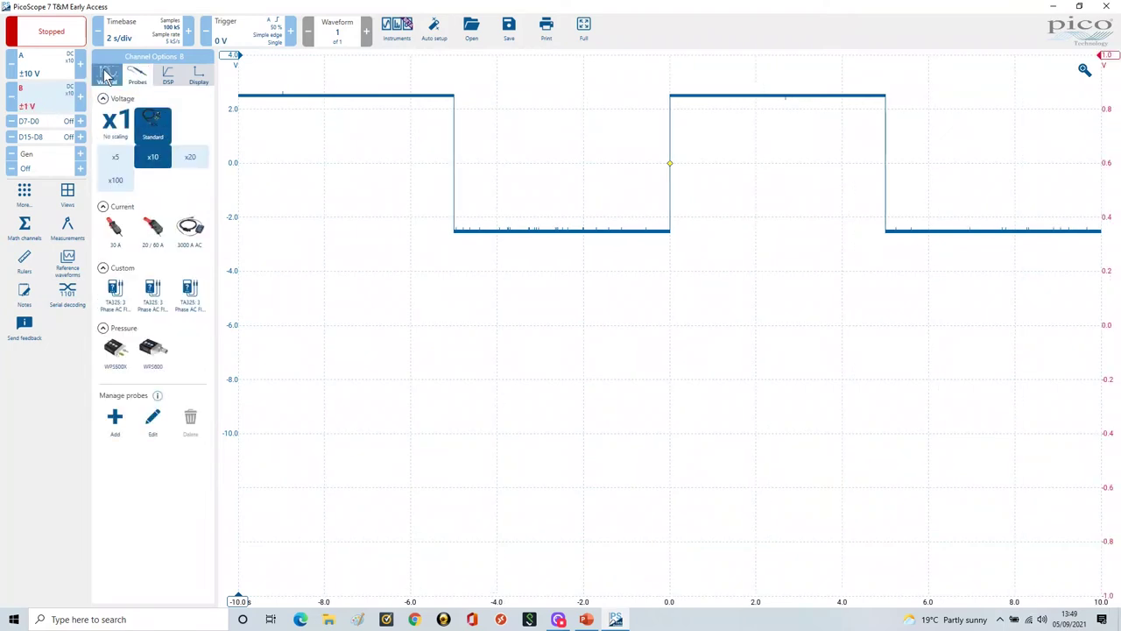
left_click(106, 75)
left_click(116, 159)
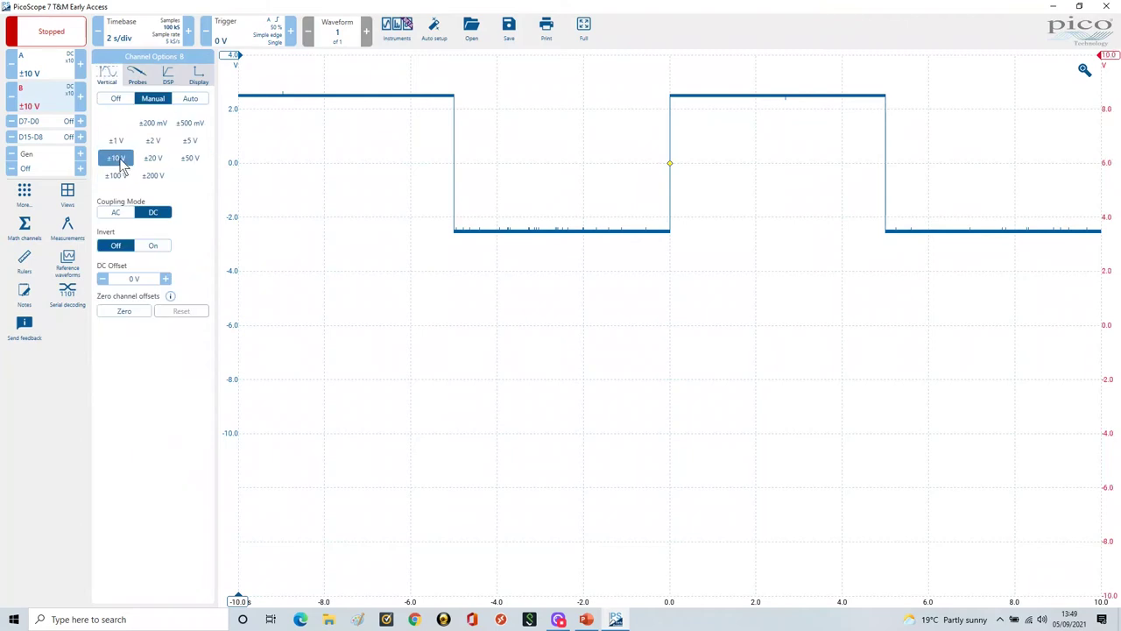
left_click(117, 214)
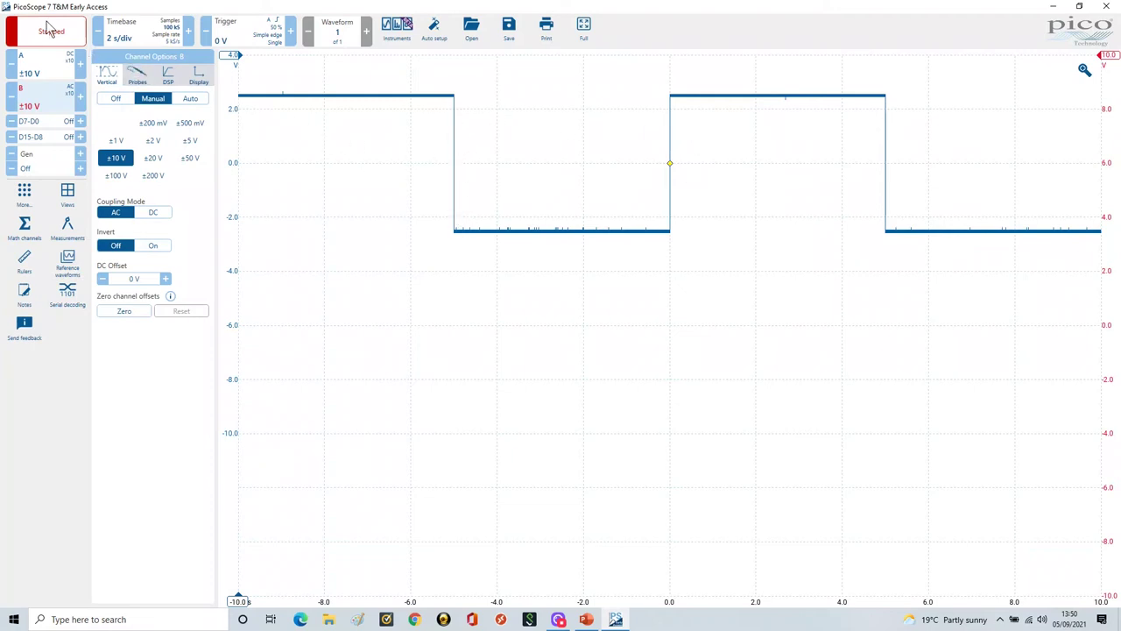
Capture a single waveform on both channels and shift channel B's trace down by about 4 V.
left_click(53, 32)
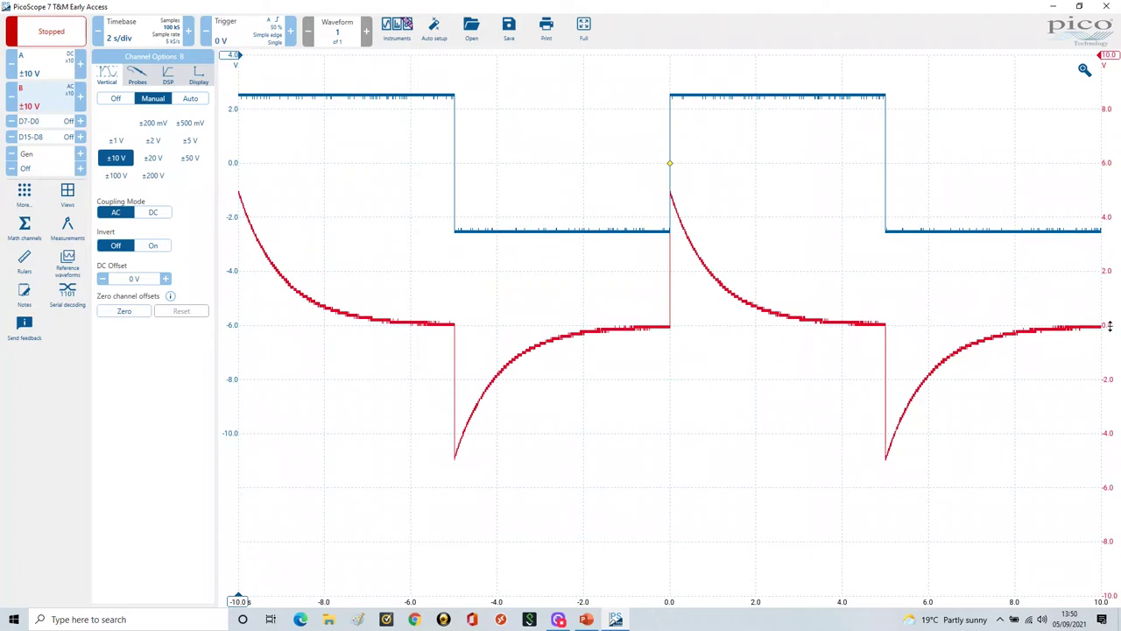
left_click_drag(1106, 326, 1108, 434)
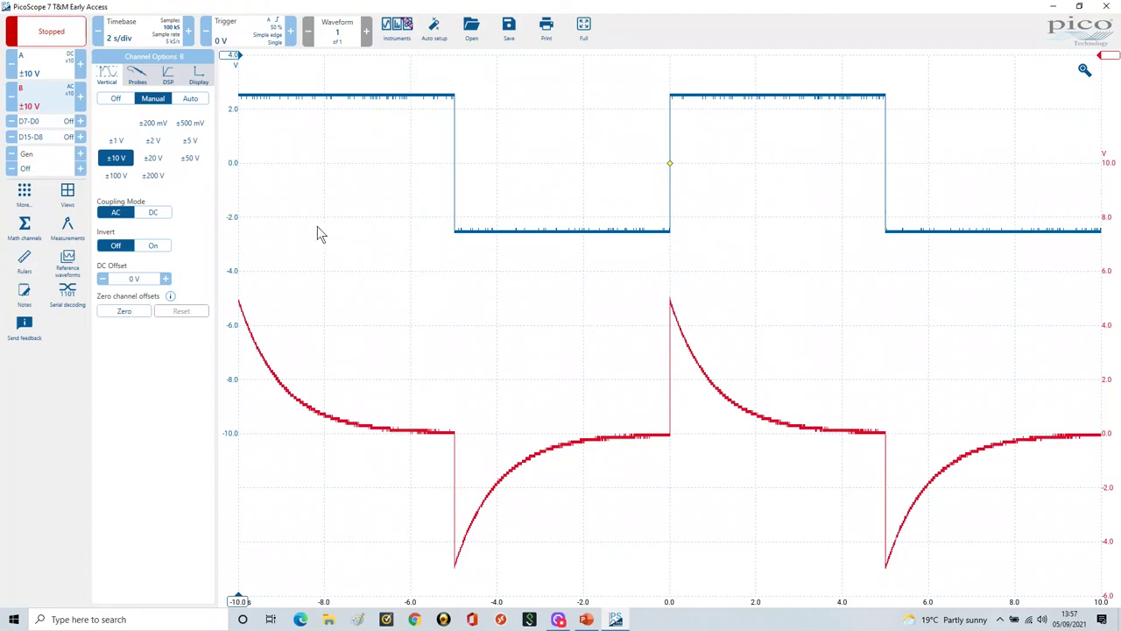
Turn off channel B and set the probes of channels A and B to x1 with no scaling.
left_click(49, 105)
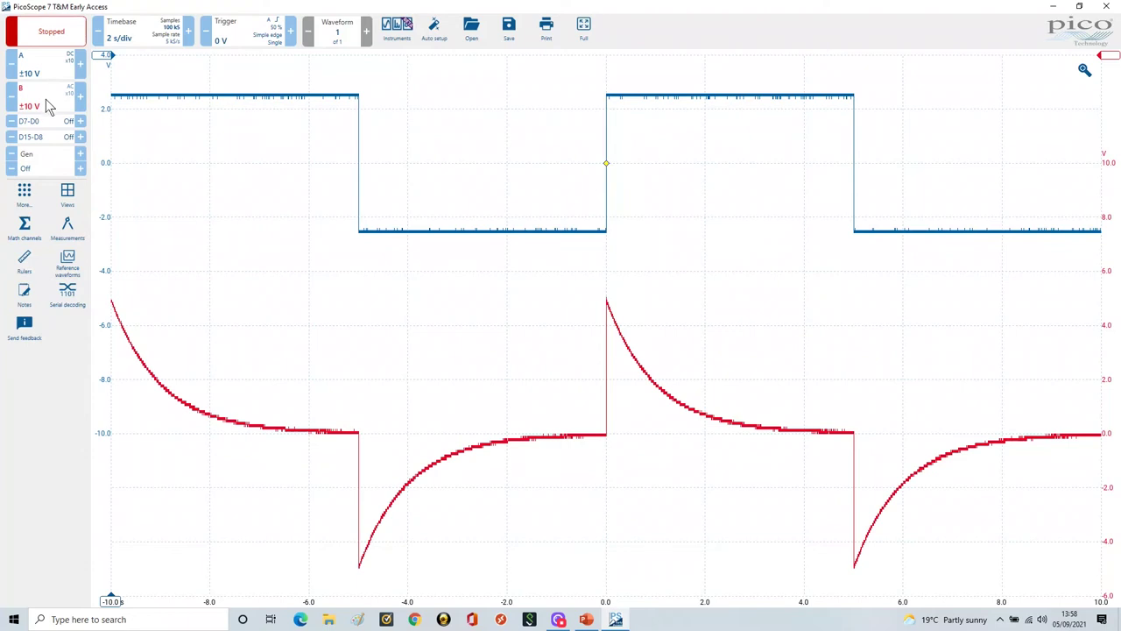
left_click(29, 106)
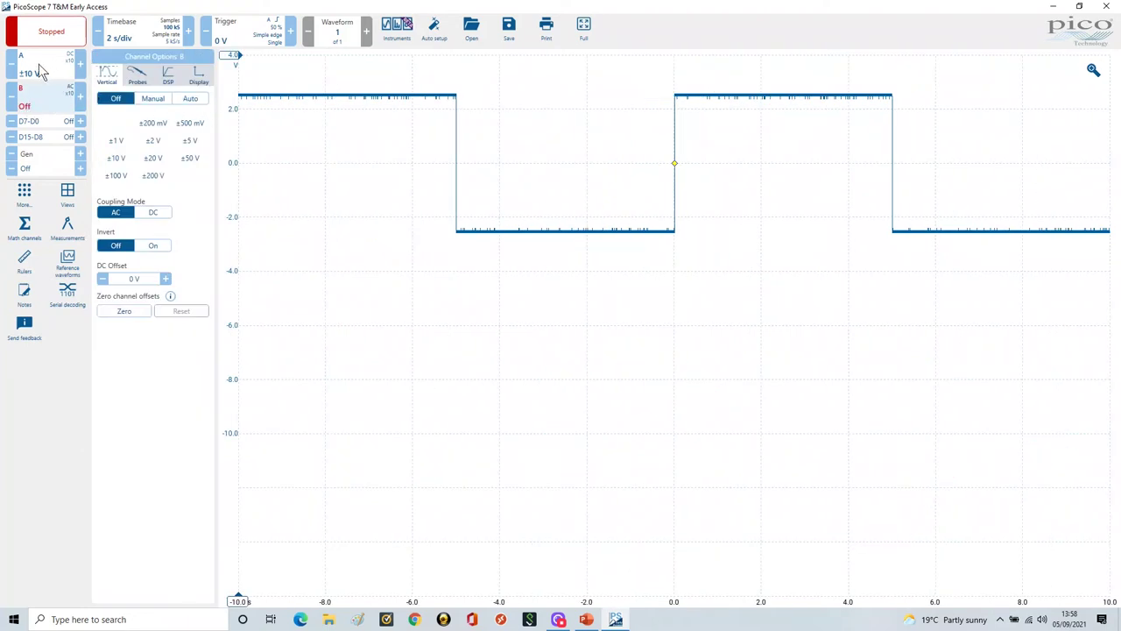
left_click(39, 71)
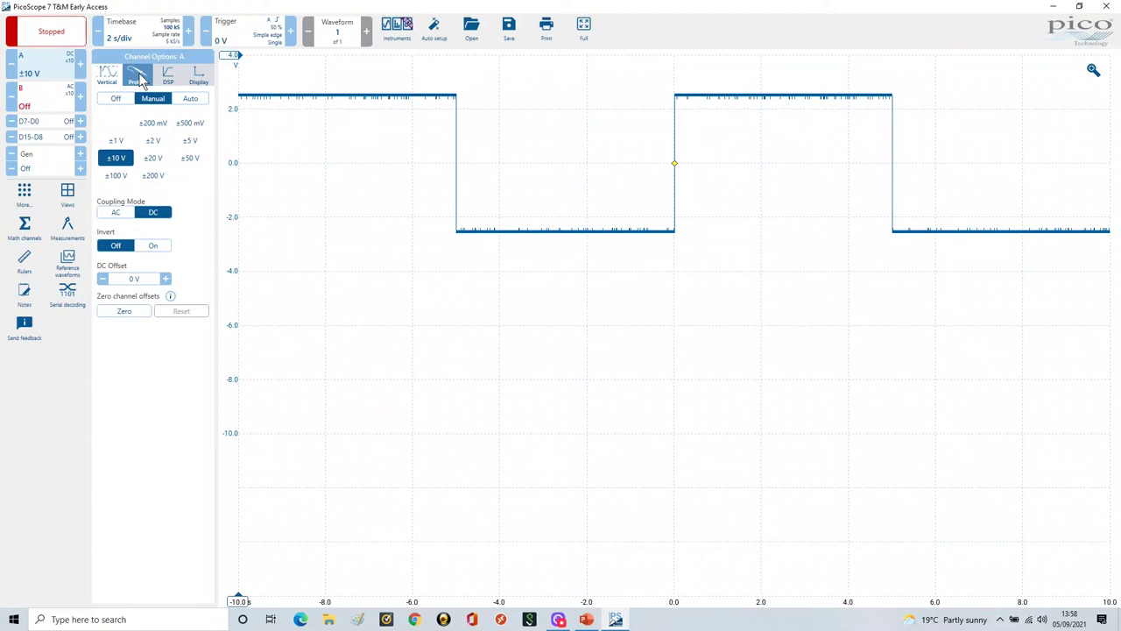
left_click(140, 79)
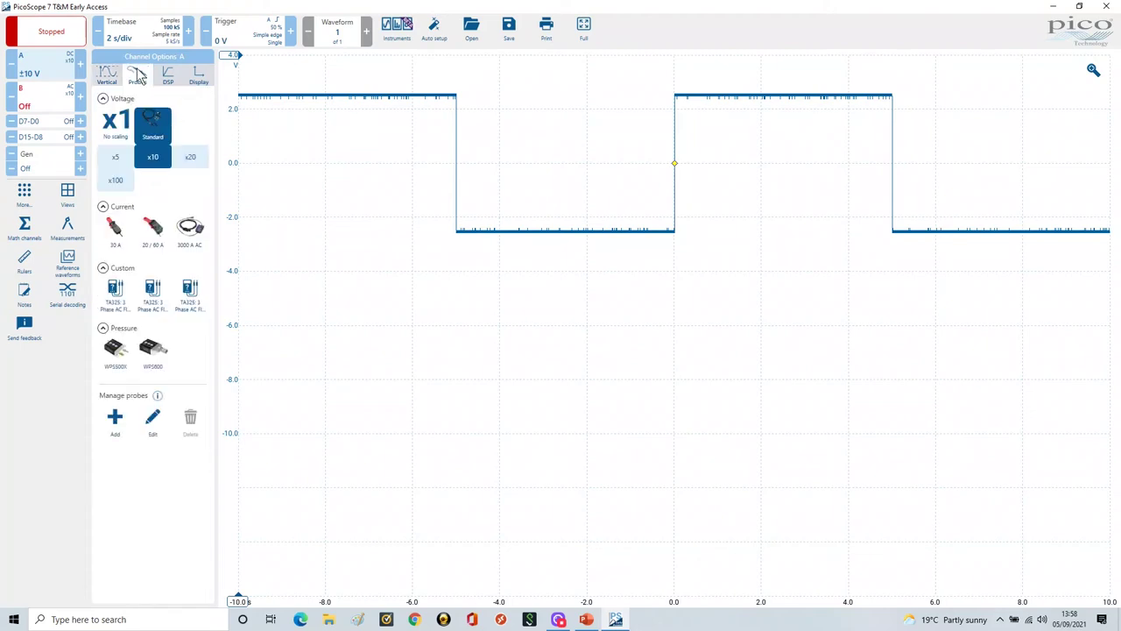
left_click(125, 131)
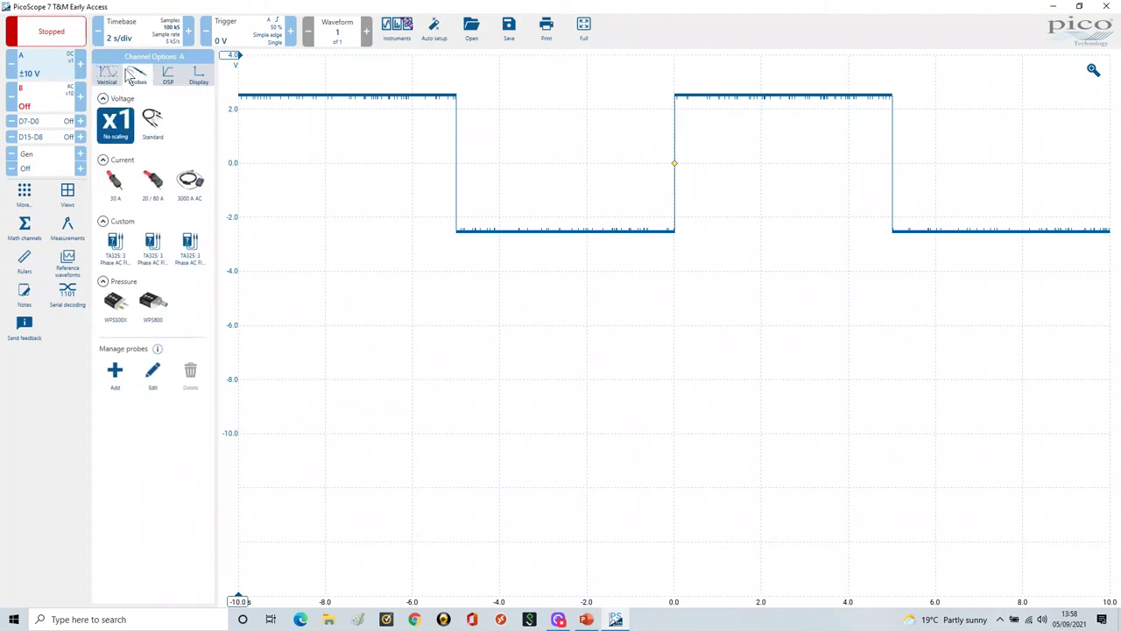
left_click(50, 105)
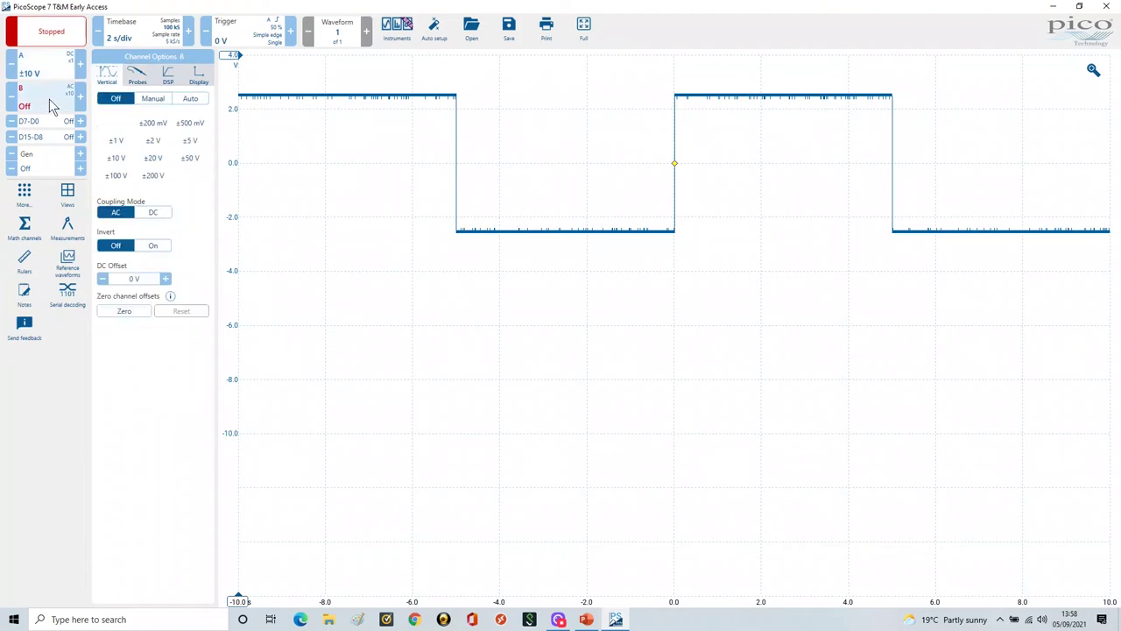
left_click(137, 77)
left_click(126, 130)
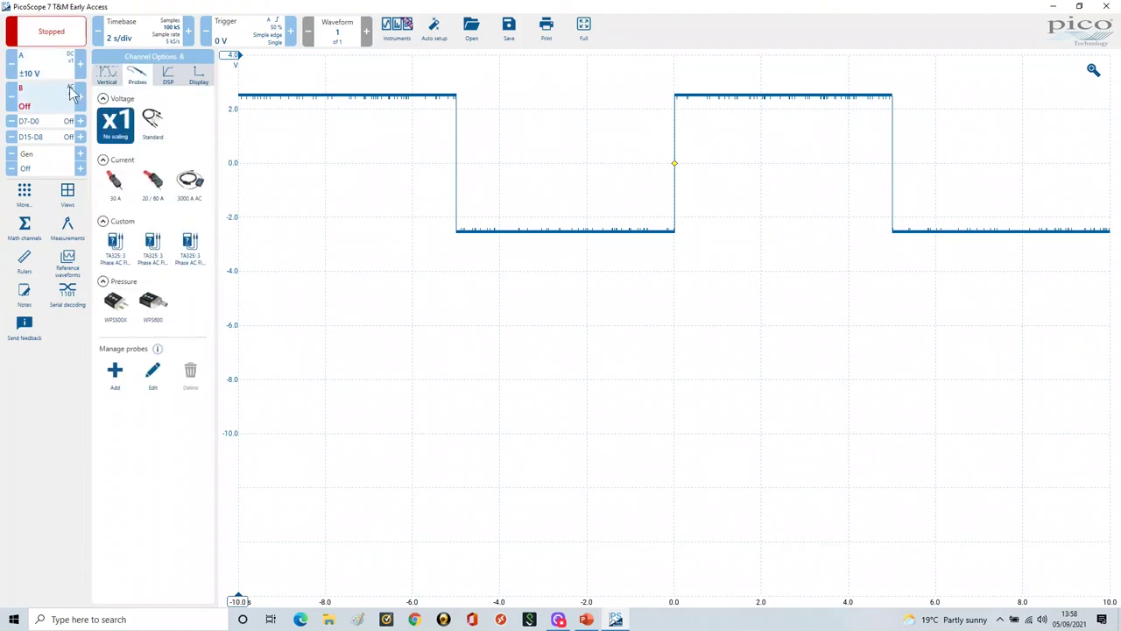
Set the trigger mode to Auto and restart the capture.
left_click(46, 70)
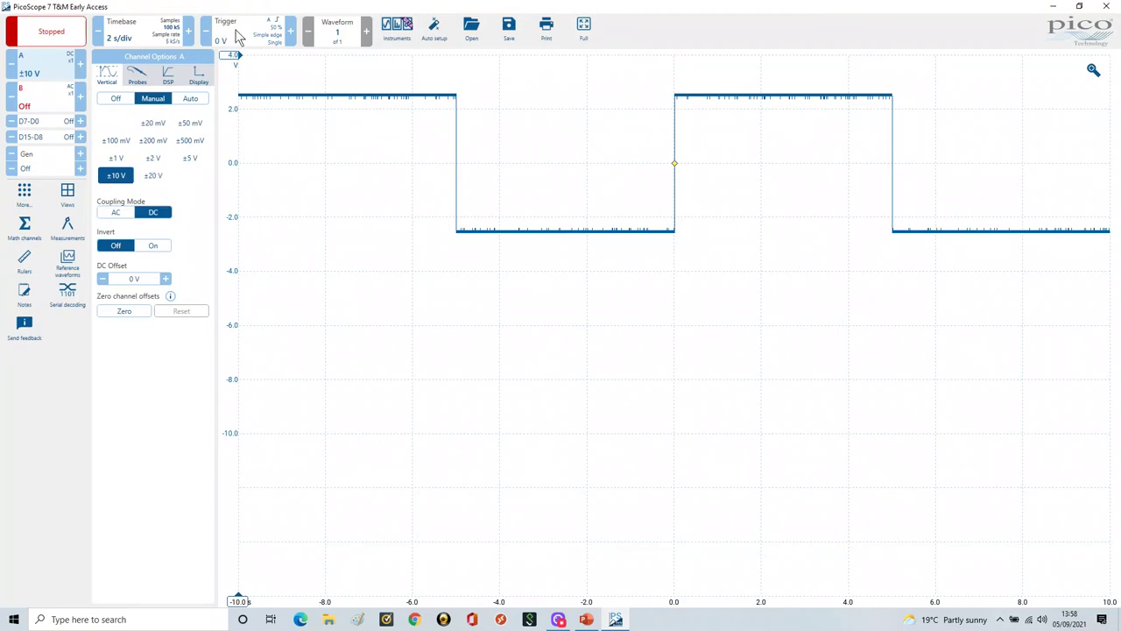
left_click(239, 37)
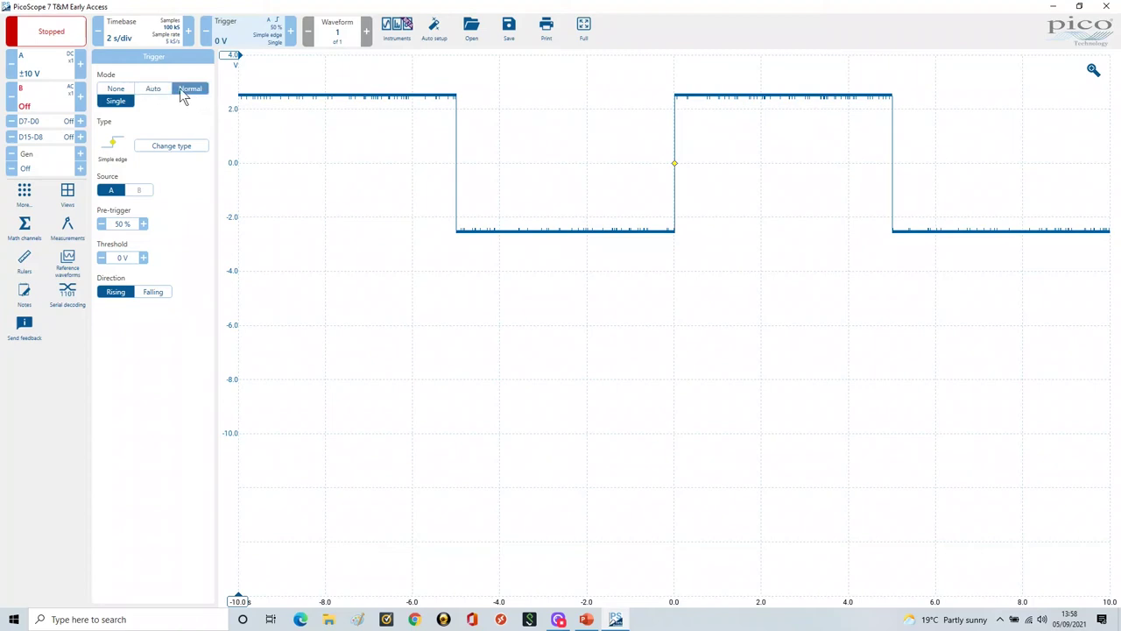
left_click(159, 93)
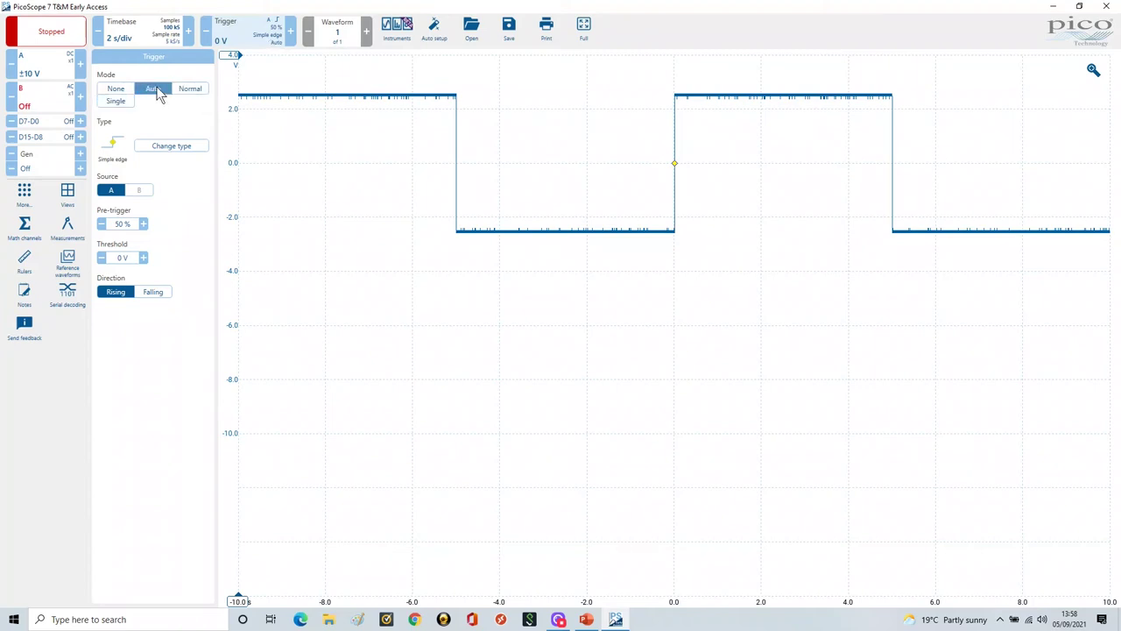
left_click(60, 37)
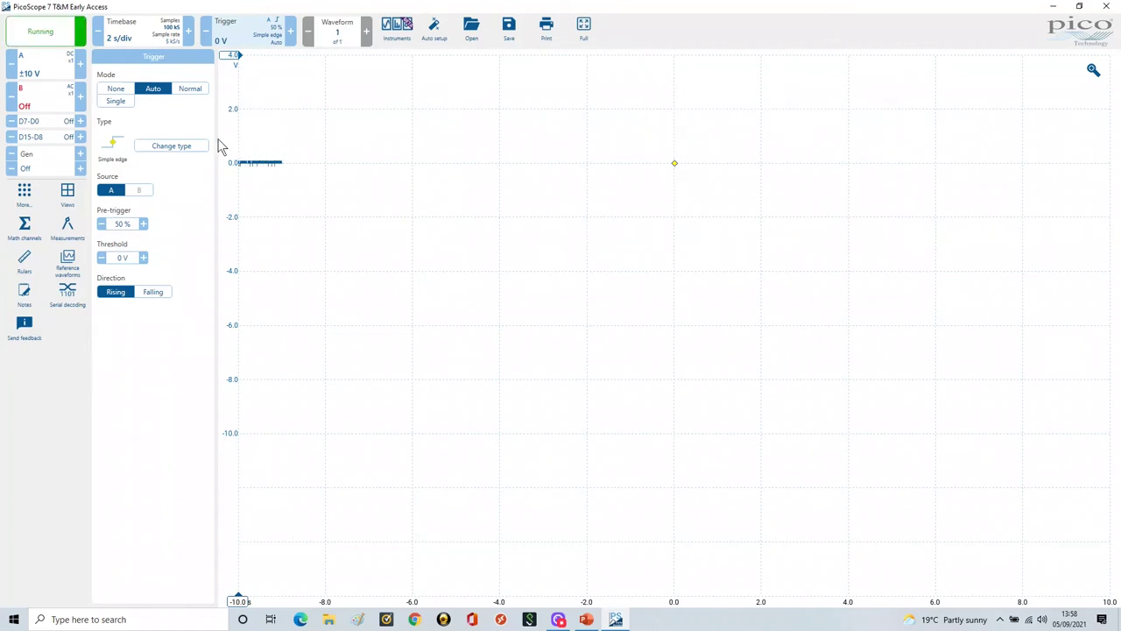
Set the timebase to 10 µs/div and shift channel A's trace so its vertical axis is centred on 0 V.
left_click(131, 38)
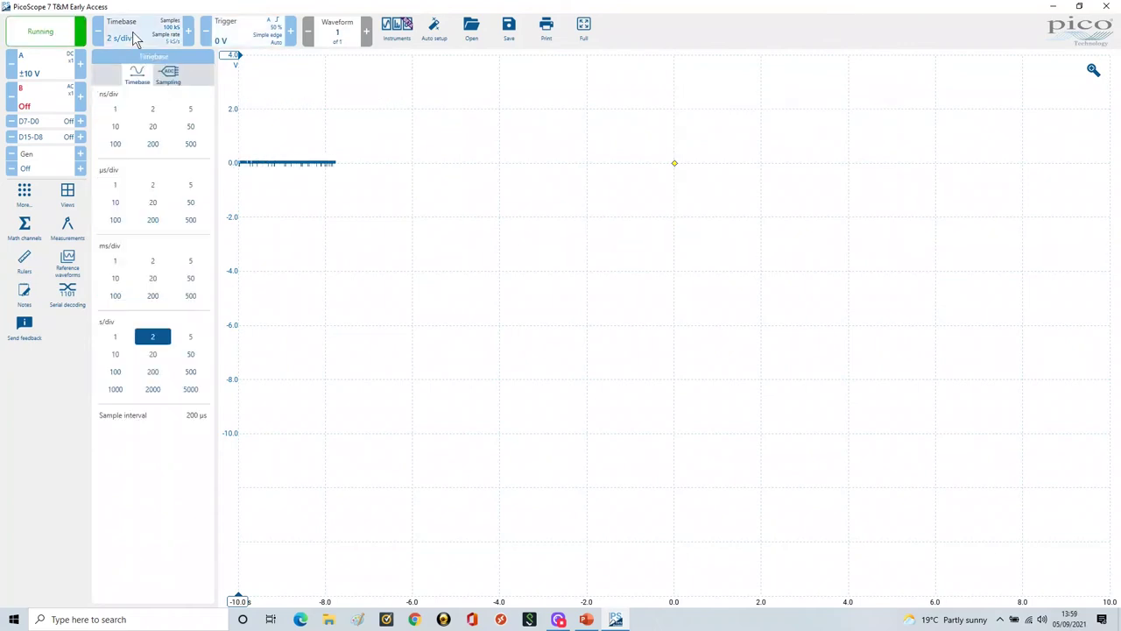
left_click(119, 207)
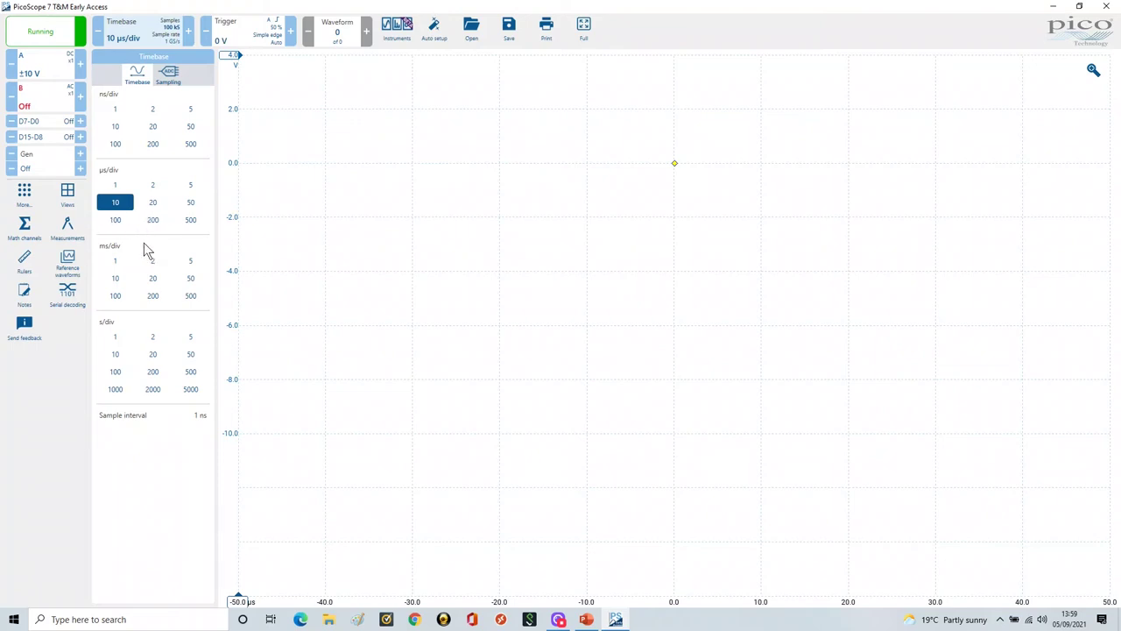
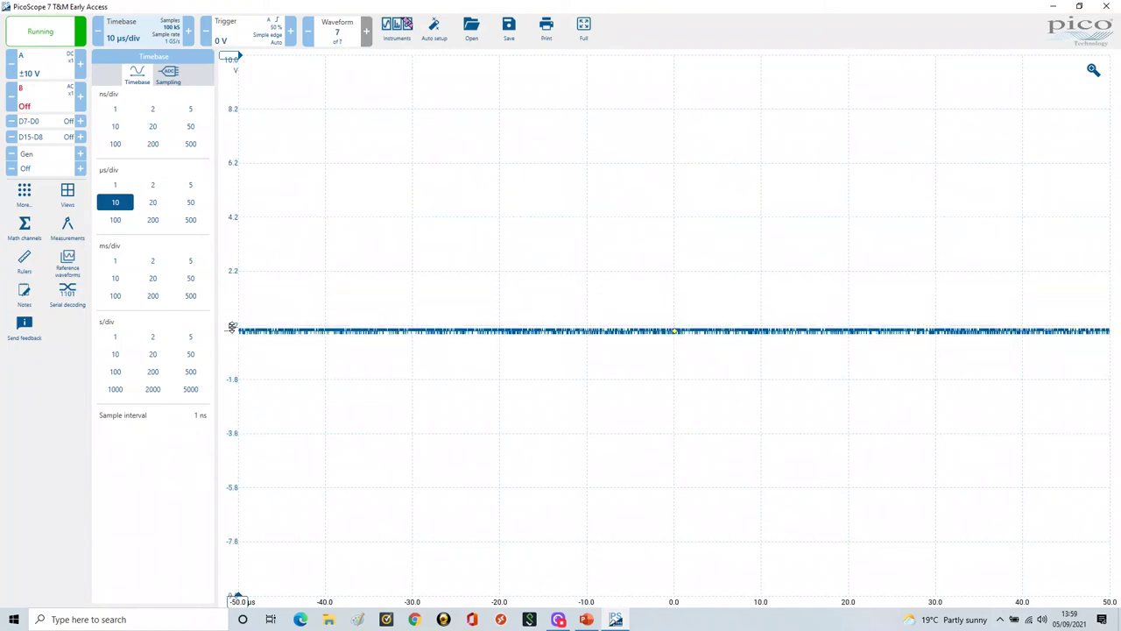
left_click_drag(232, 328, 233, 325)
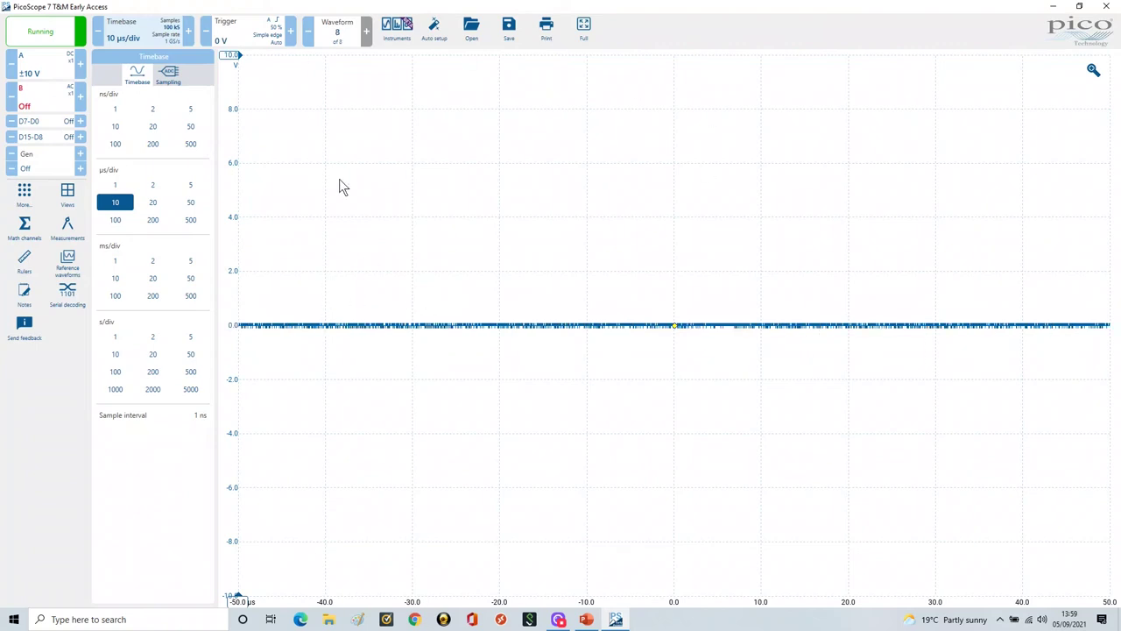
Set channel A's DC offset to -9 V.
left_click(44, 76)
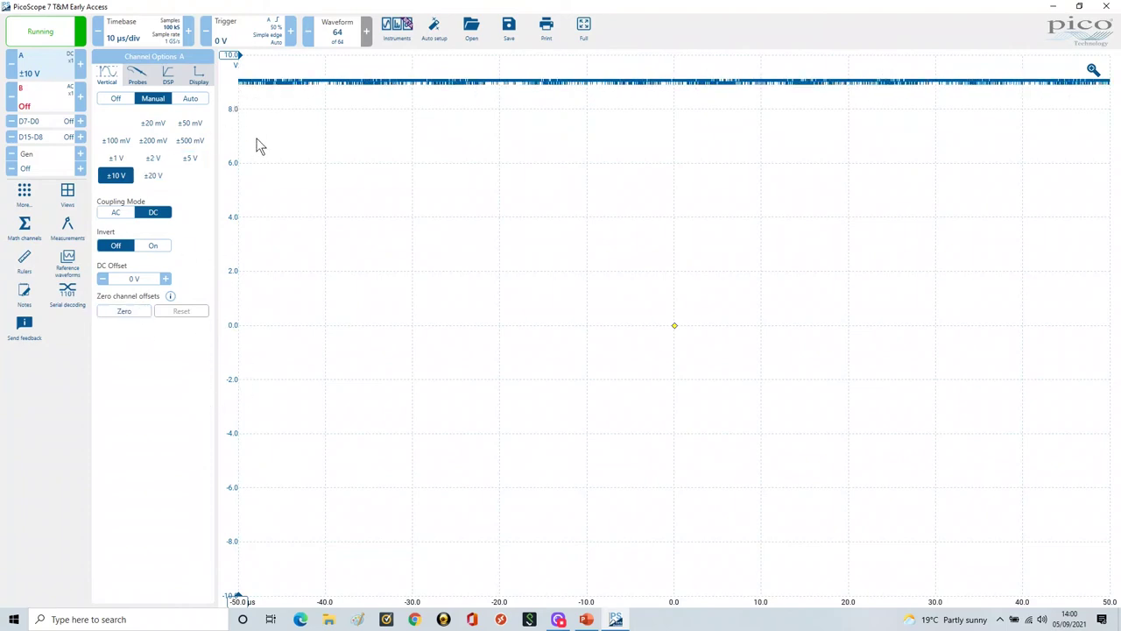
left_click(133, 280)
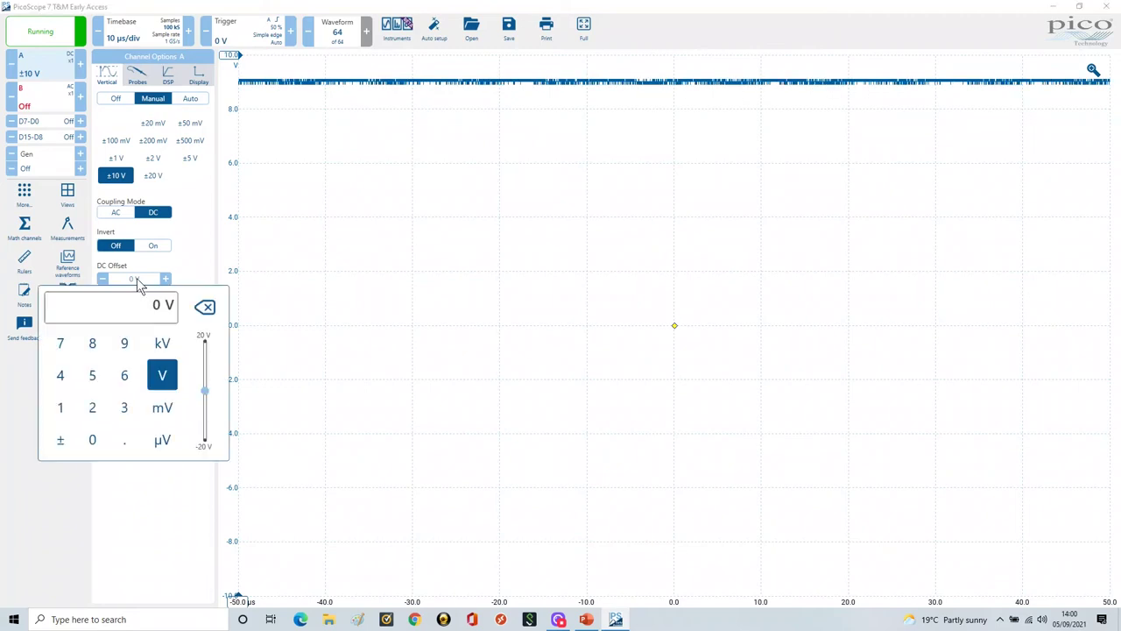
type("9")
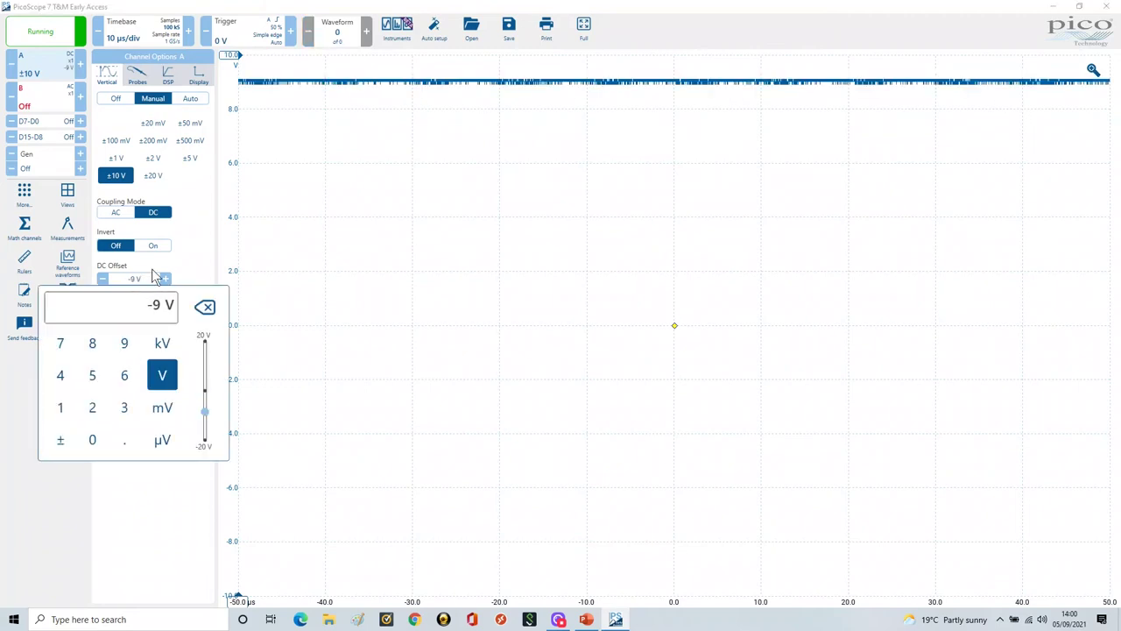
key("Return")
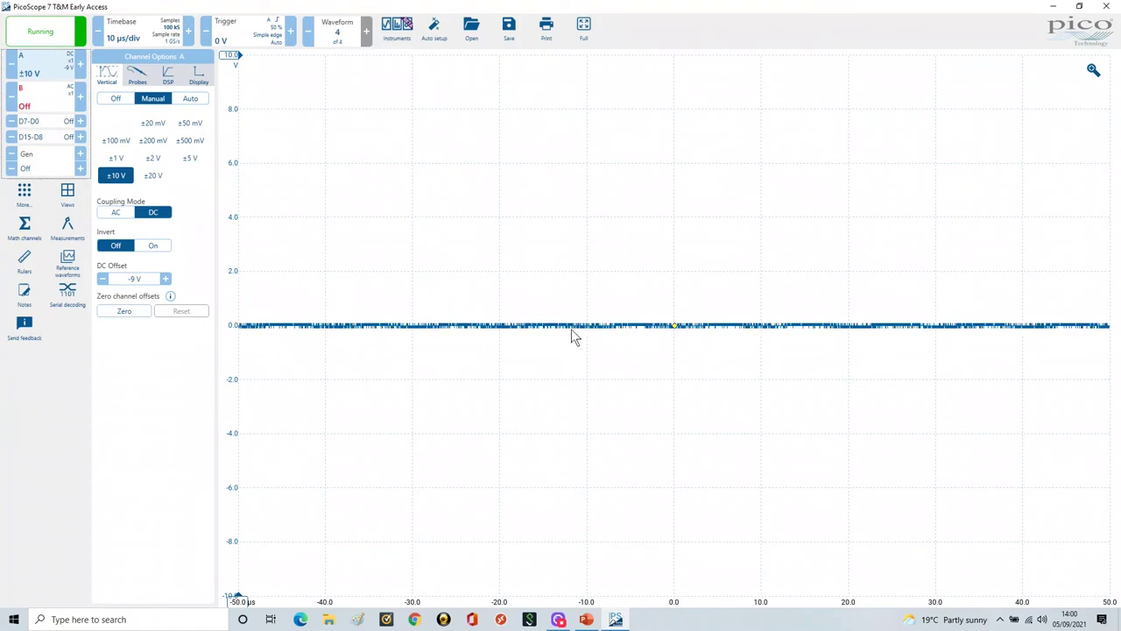
Reduce channel A's input range successively to ±5 V, ±2 V and ±1 V.
left_click(192, 160)
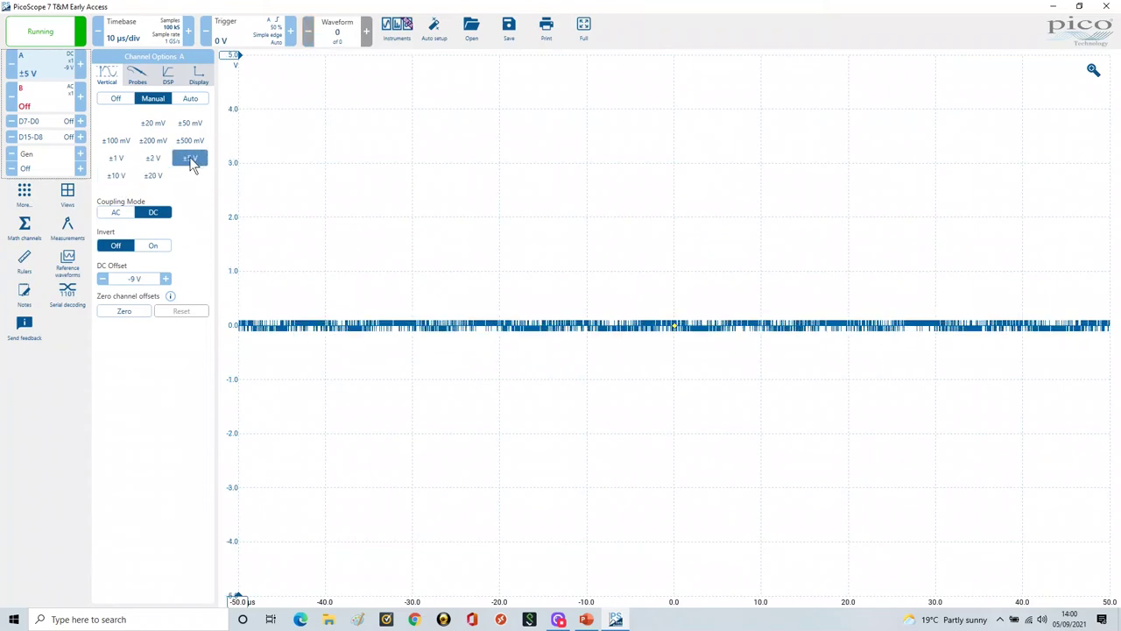
left_click(155, 160)
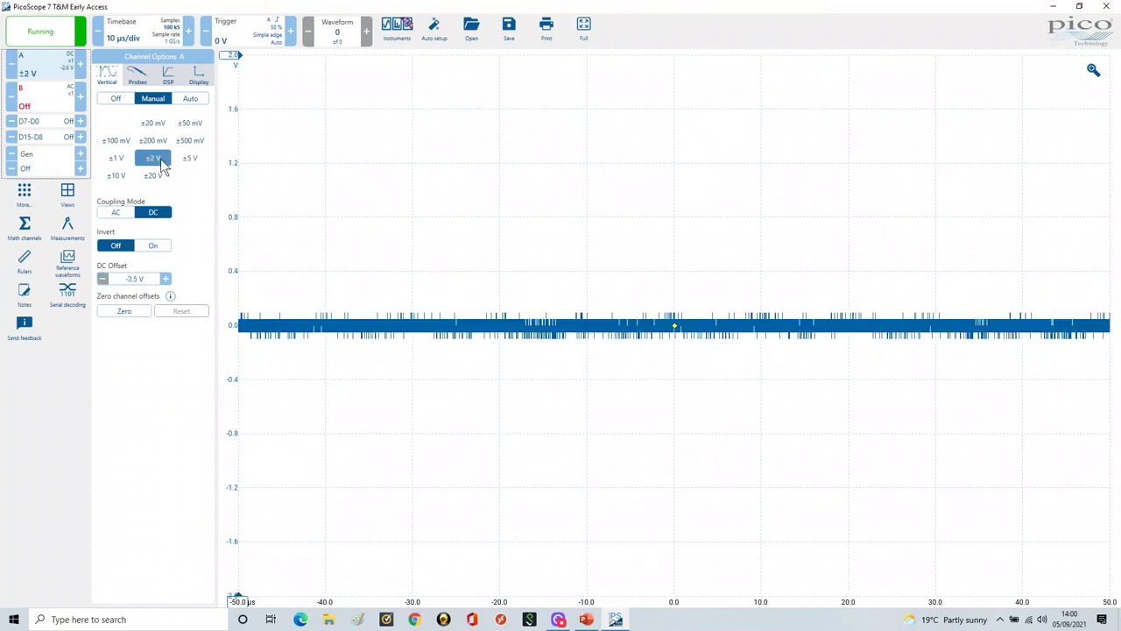
left_click(129, 163)
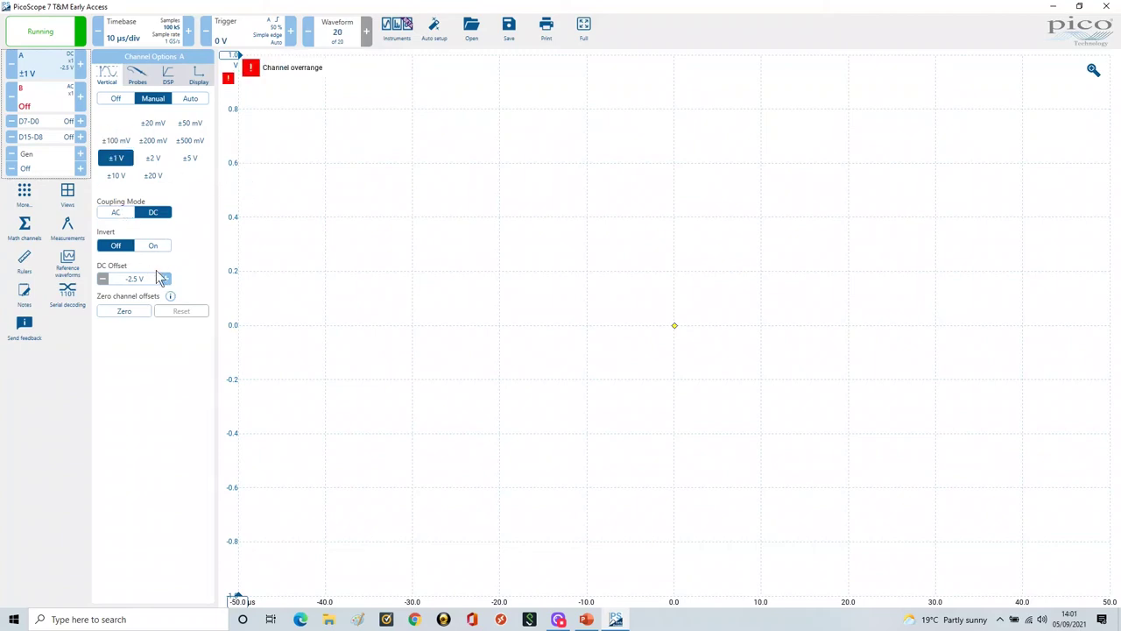
Reset channel A's DC offset to 0 V and return its input range to ±10 V.
left_click(143, 281)
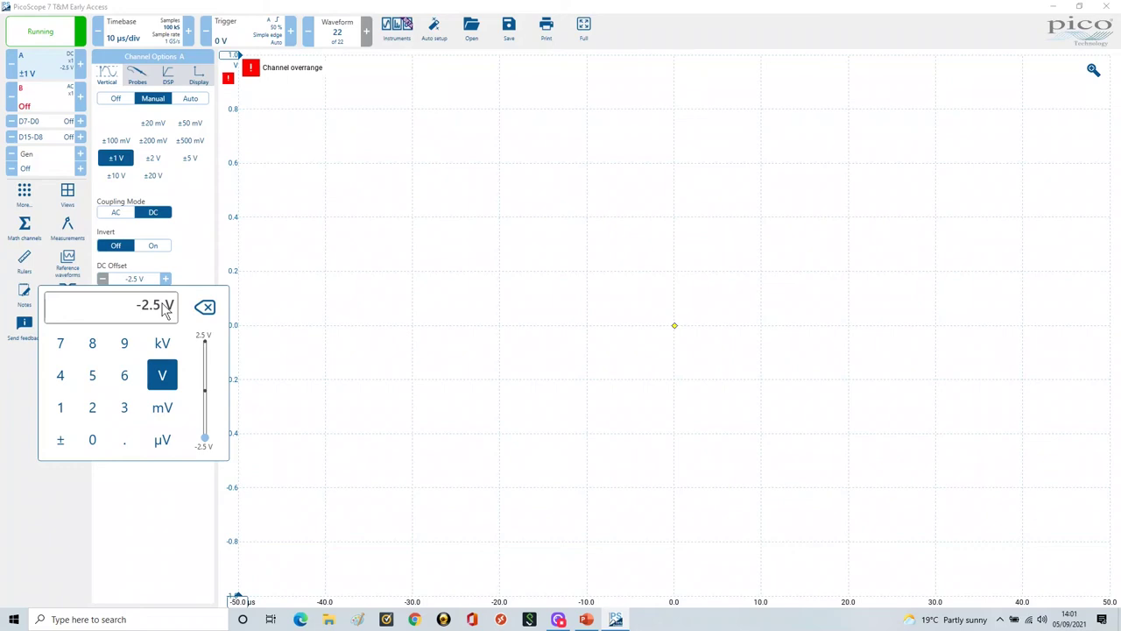
type("0")
key("Return")
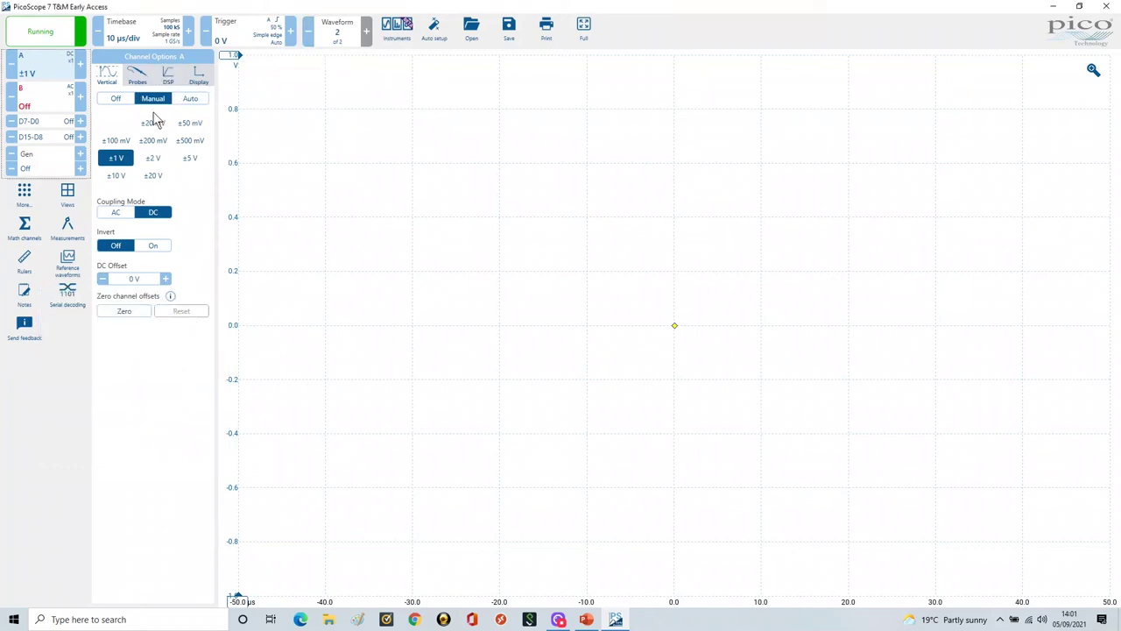
left_click(117, 176)
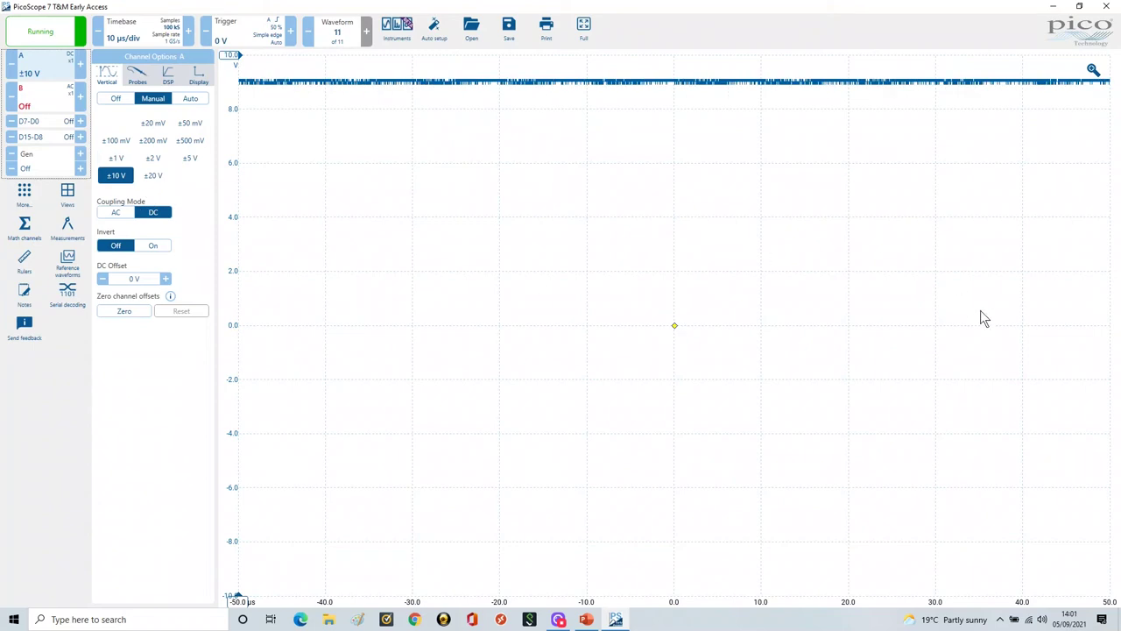
Enable channel B in Manual range mode and set its input range to ±20 mV.
left_click(42, 105)
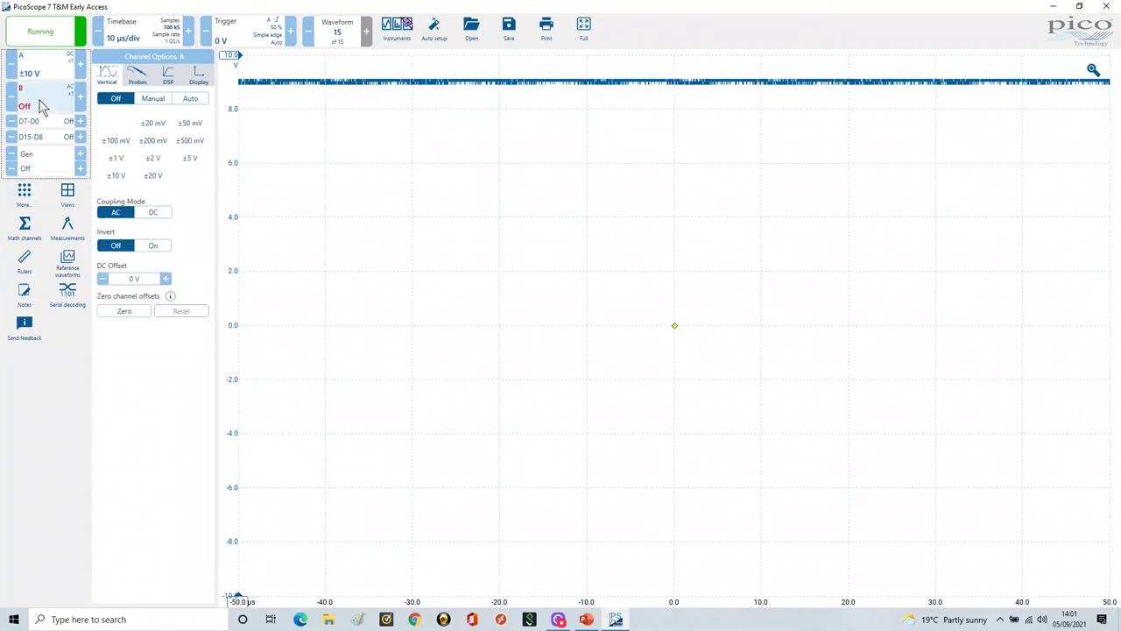
left_click(153, 102)
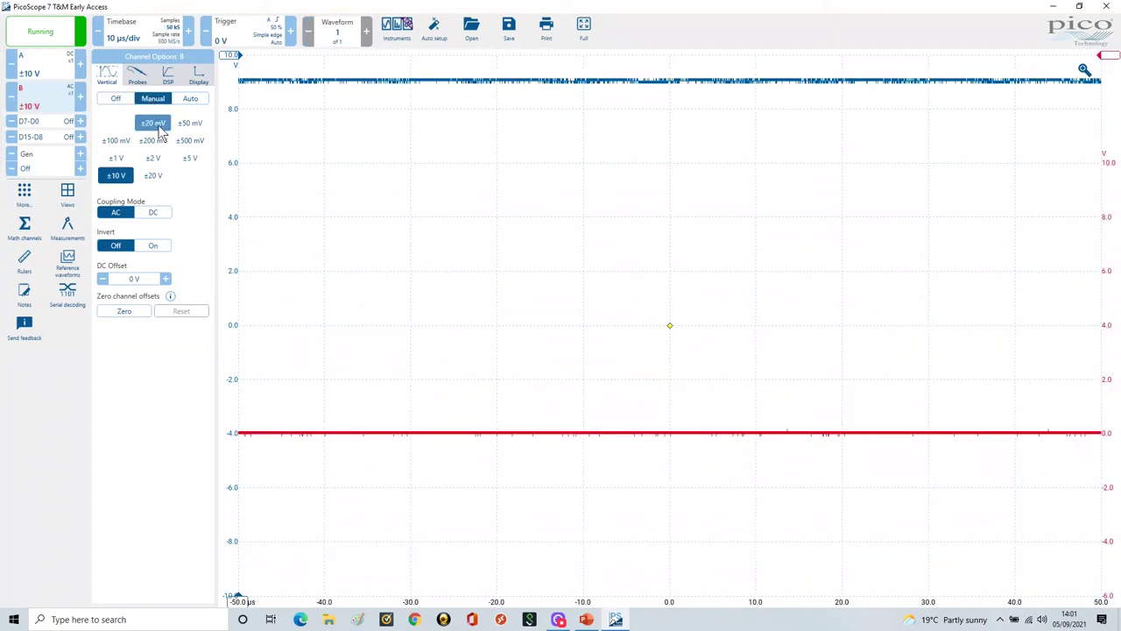
left_click(153, 123)
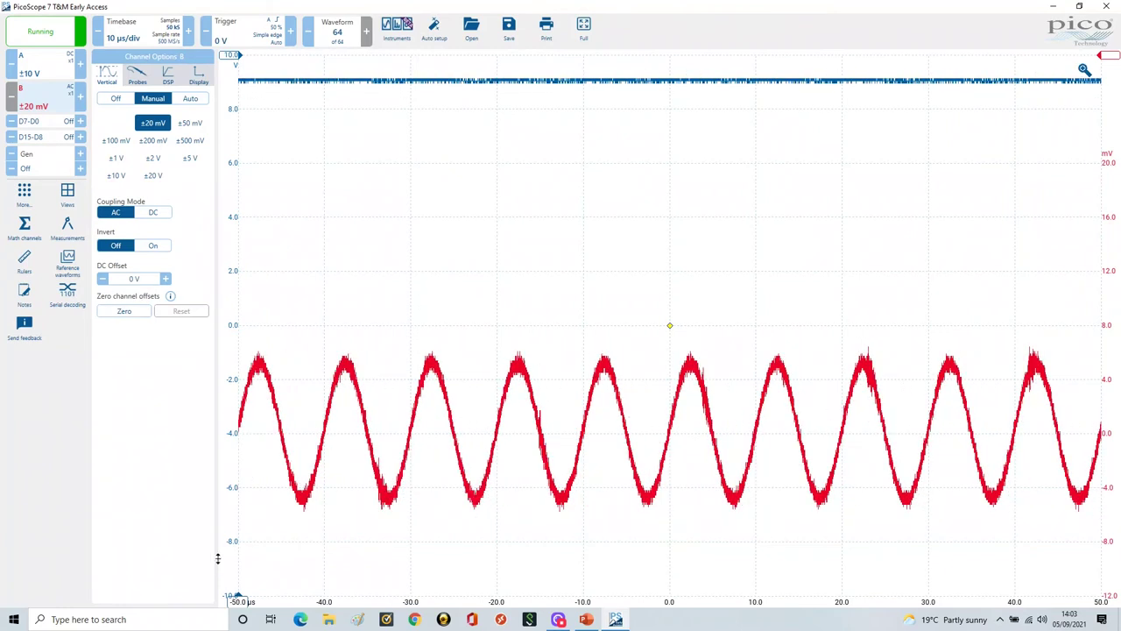
Switch to the PowerPoint slide show, review the coupling circuits slide and advance to the "A real example" slide.
left_click(587, 619)
left_click(753, 428)
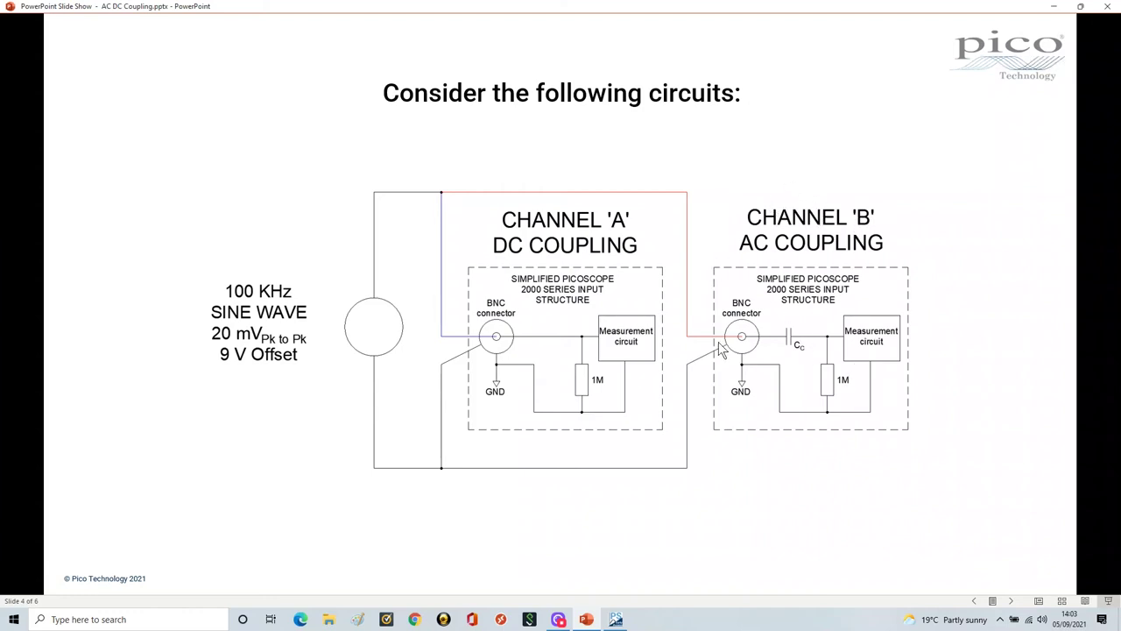
left_click(800, 506)
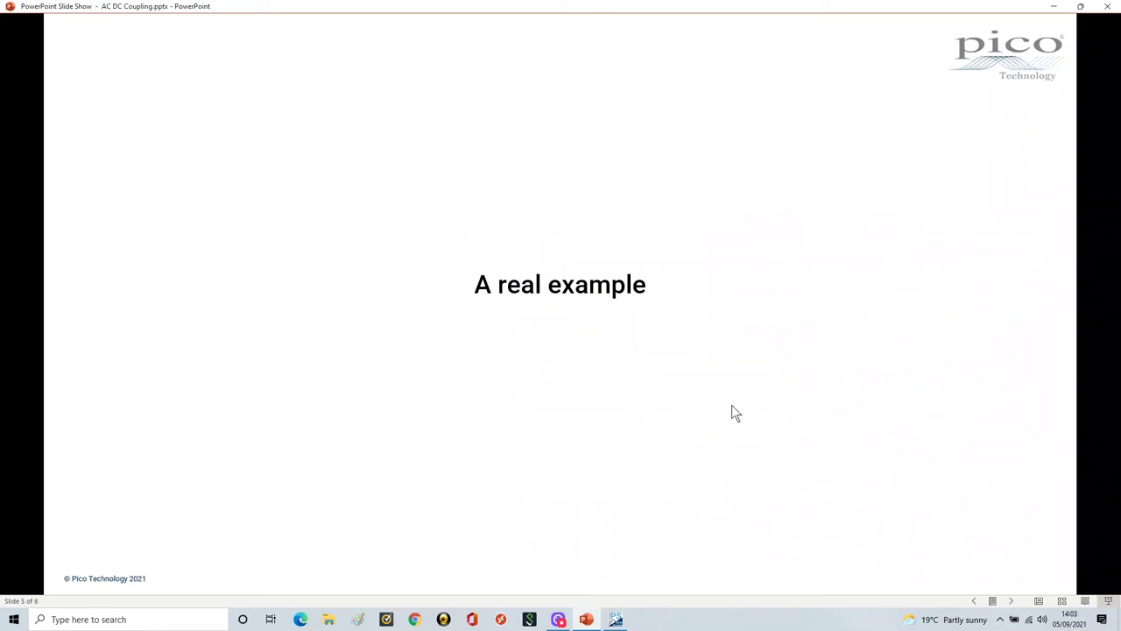
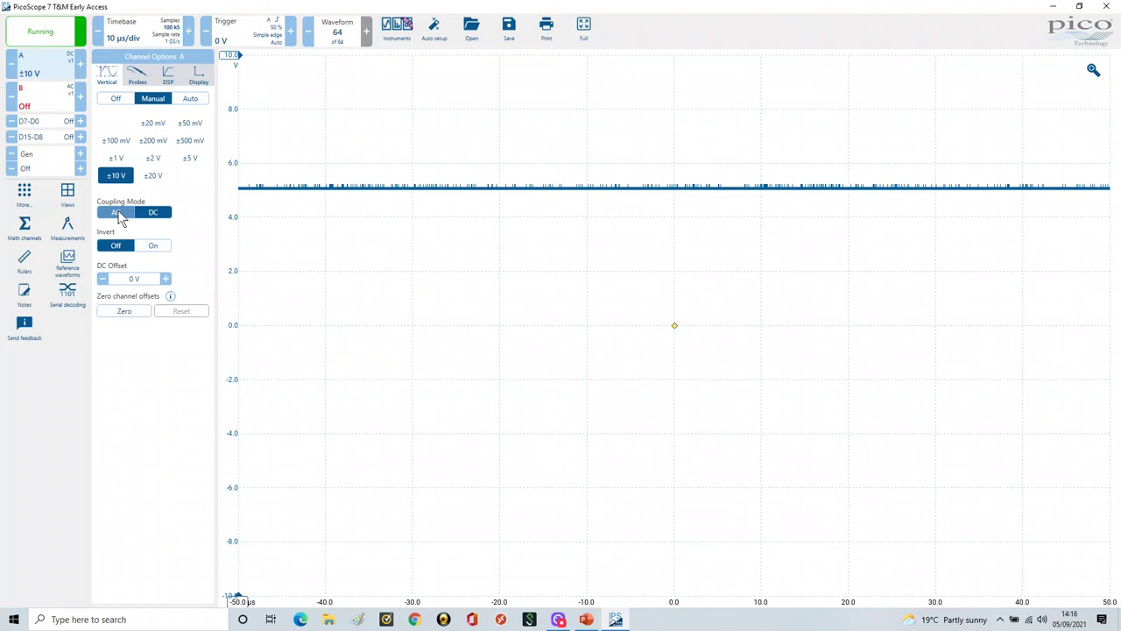
Switch channel A to AC coupling and set its input range to ±20 mV.
left_click(119, 214)
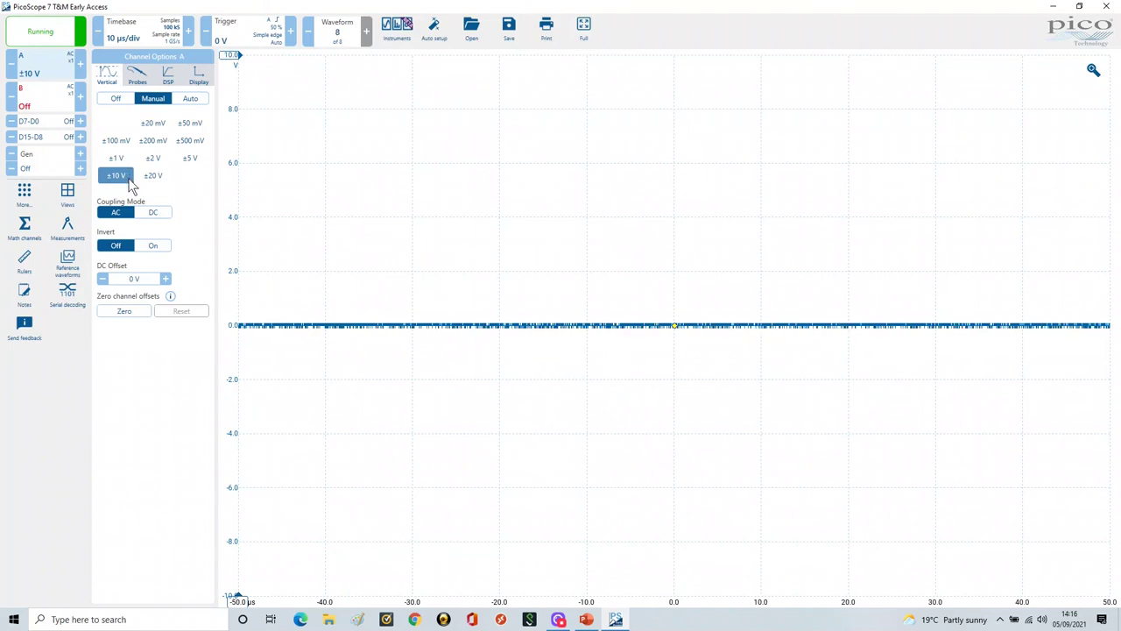
left_click(154, 124)
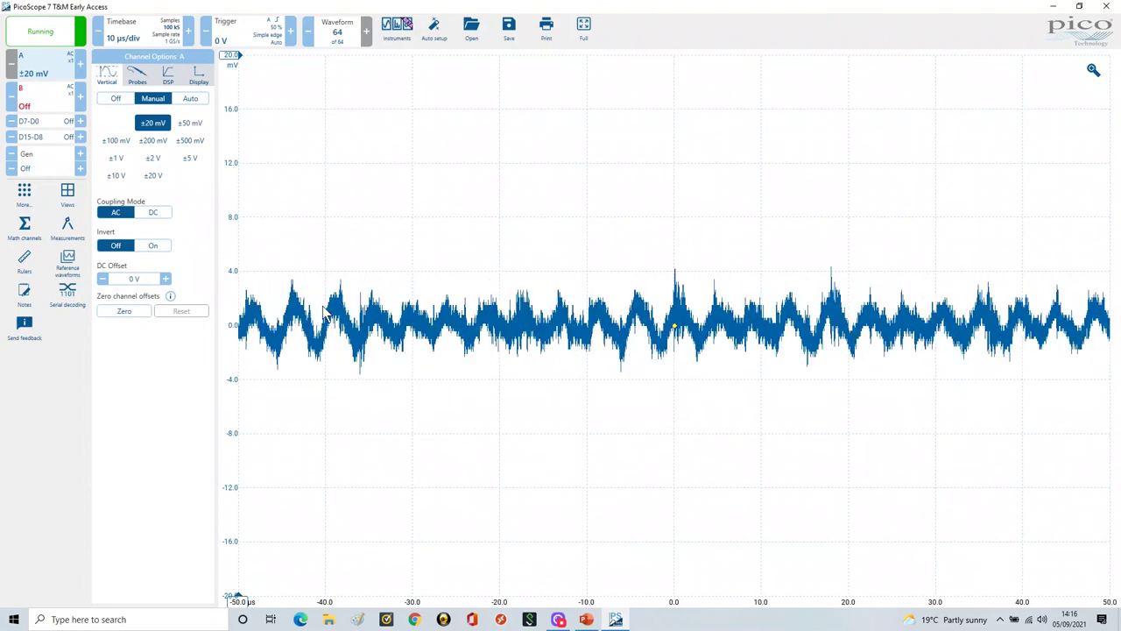
Compare channel A with DC coupling at ±10 V, and return it to AC coupling at ±20 mV.
left_click(154, 215)
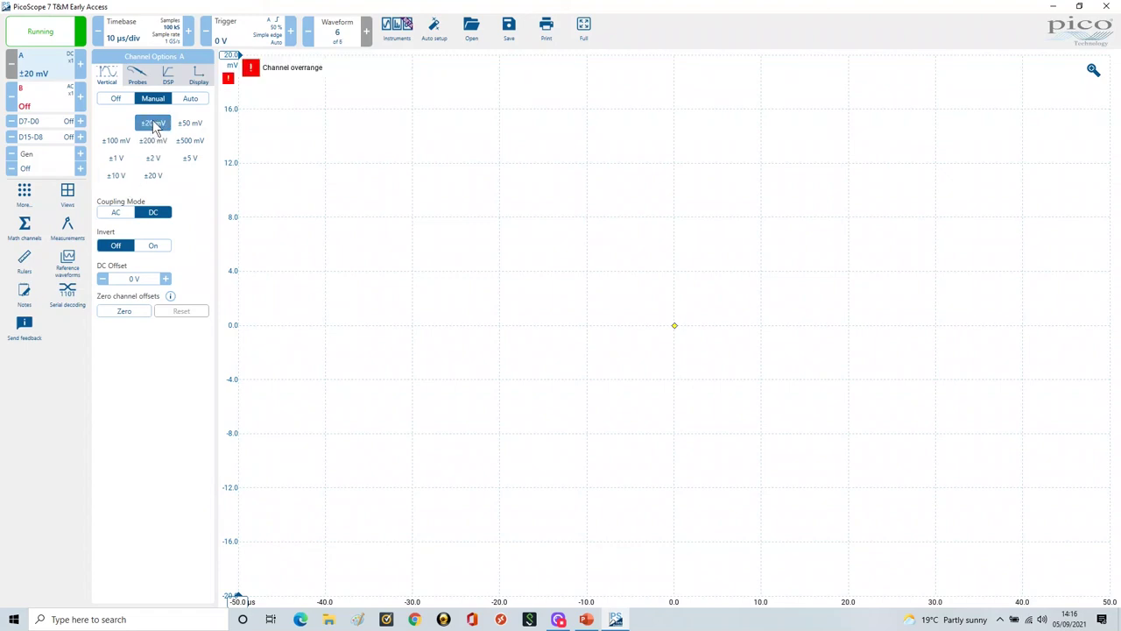
left_click(117, 178)
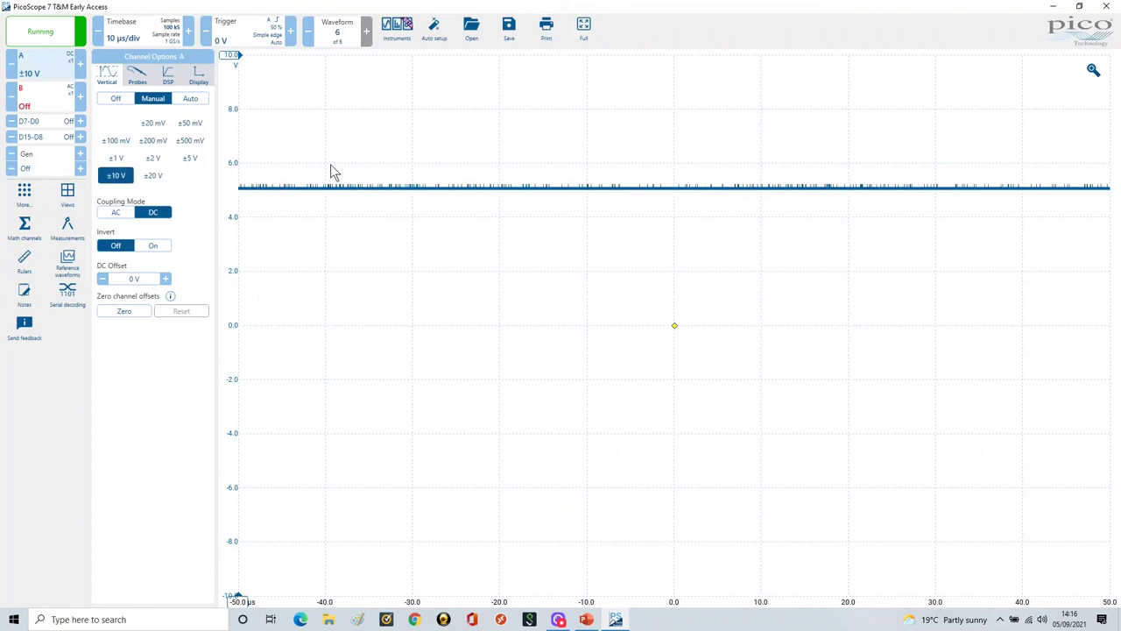
left_click(120, 217)
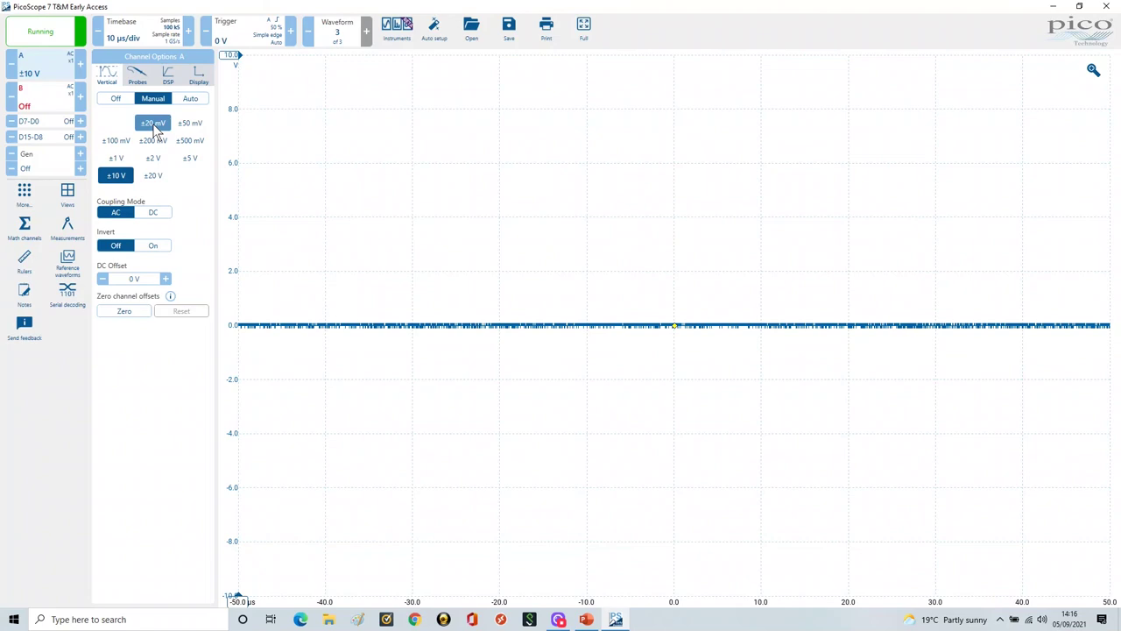
left_click(153, 124)
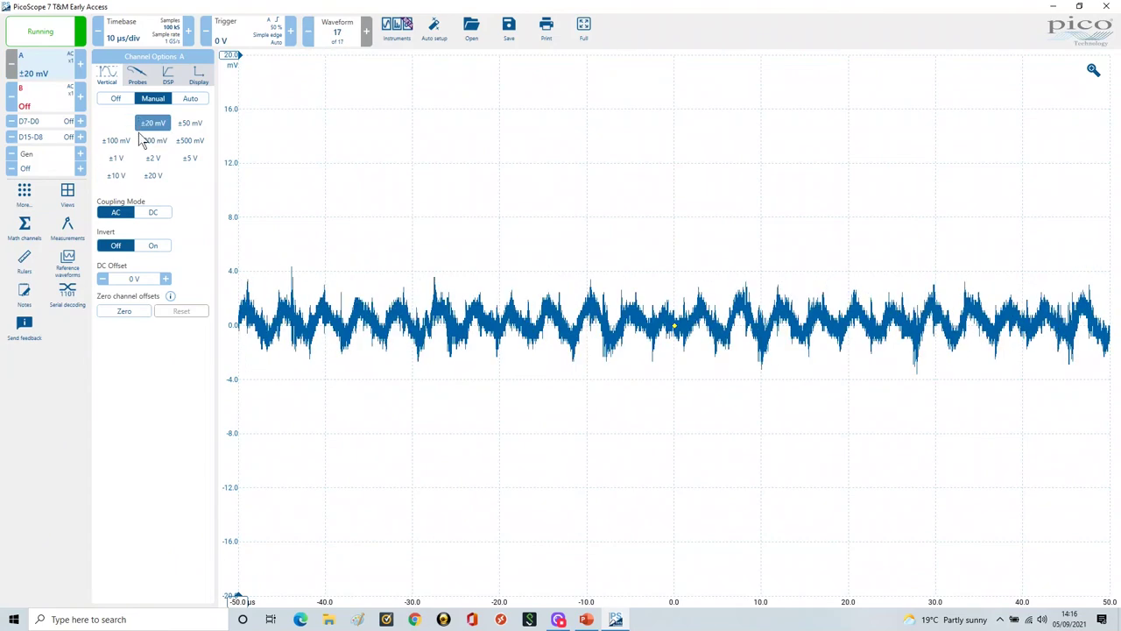